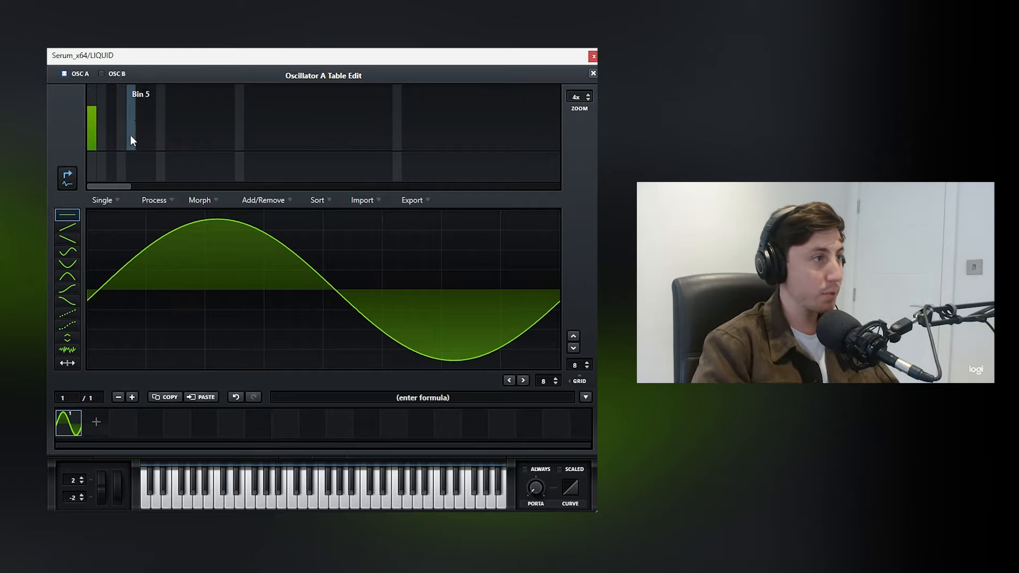
# Raise a higher harmonic around bin 5 in Oscillator A's sine wavetable.
pyautogui.moveTo(138, 136); pyautogui.dragTo(138, 121)
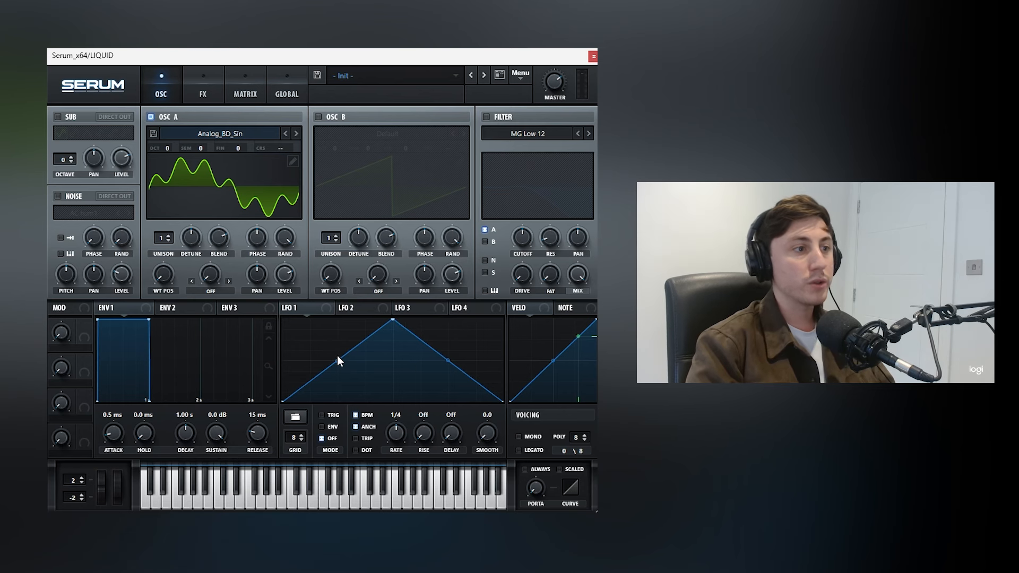
# Curve LFO 1's shape by bowing the rising segment upward and the falling segment downward.
pyautogui.moveTo(338, 361); pyautogui.dragTo(349, 355)
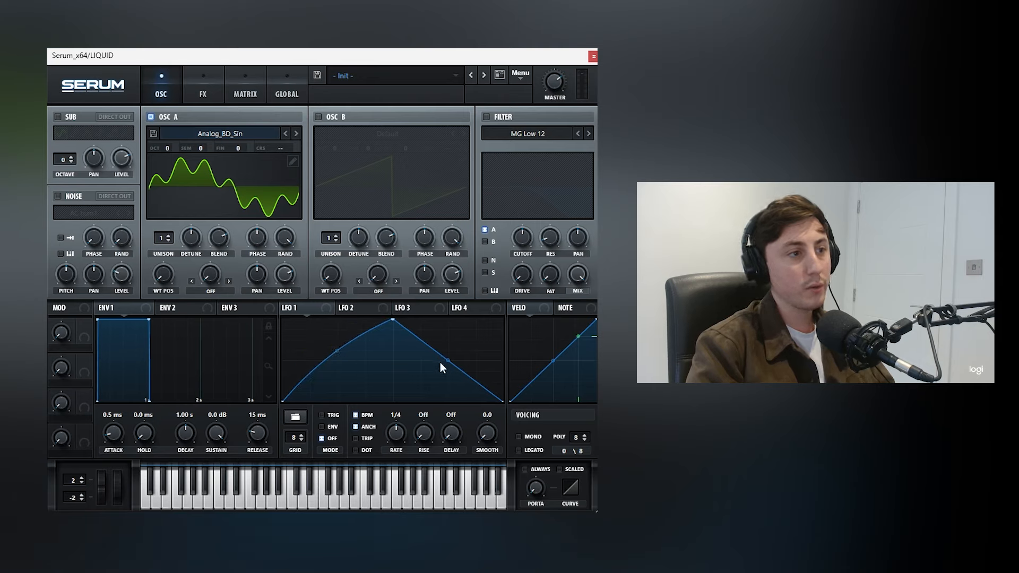
pyautogui.moveTo(446, 361); pyautogui.dragTo(445, 365)
pyautogui.moveTo(335, 353); pyautogui.dragTo(338, 347)
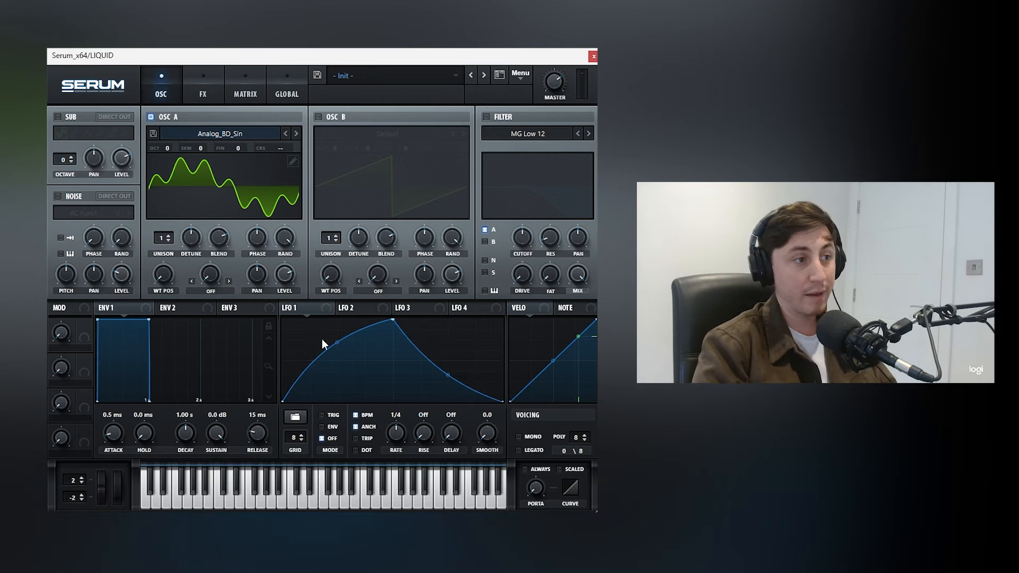
# Assign LFO 1 to Oscillator A's level and enable the sub oscillator.
pyautogui.moveTo(286, 307); pyautogui.dragTo(285, 274)
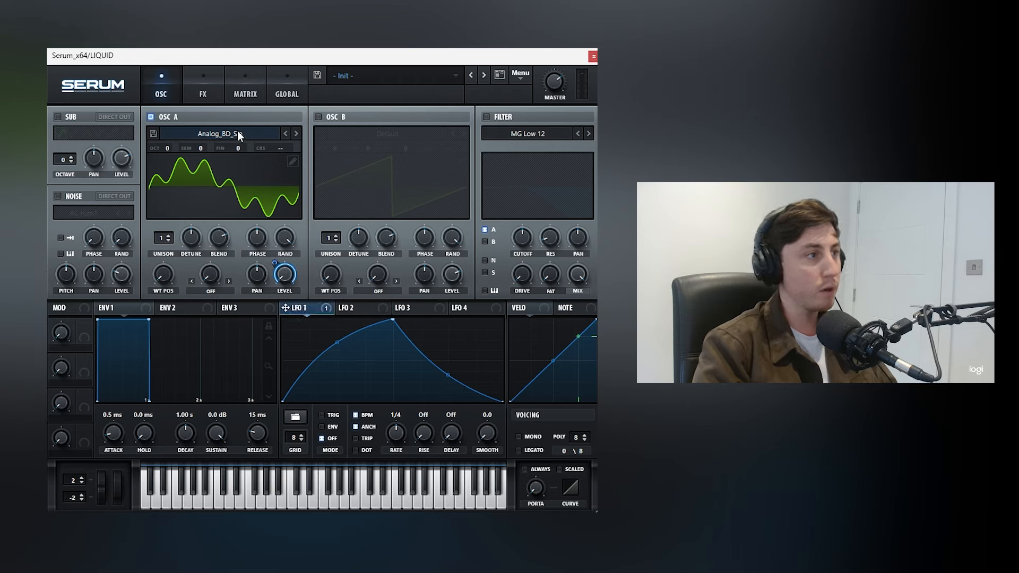
pyautogui.click(58, 117)
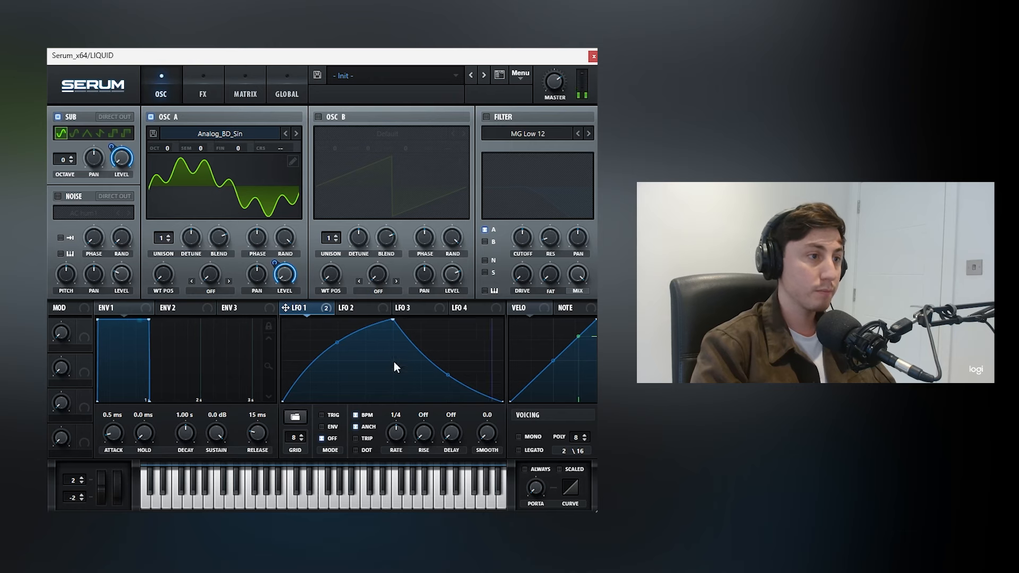
# Open the filter cutoff fully, set the filter drive to 20% and audition the sound.
pyautogui.moveTo(558, 100)
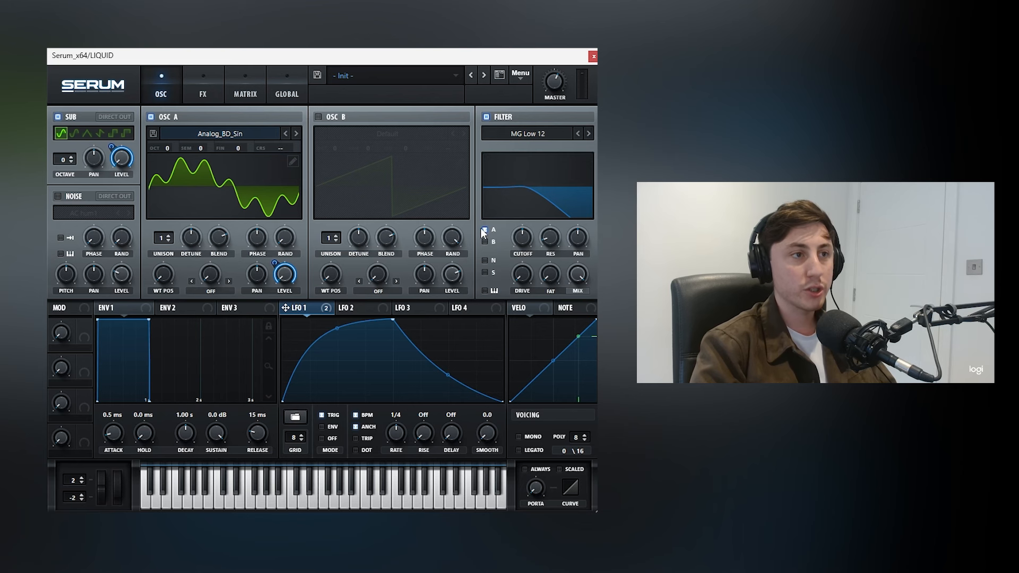
pyautogui.moveTo(523, 238); pyautogui.dragTo(538, 103)
pyautogui.moveTo(526, 277); pyautogui.dragTo(531, 257)
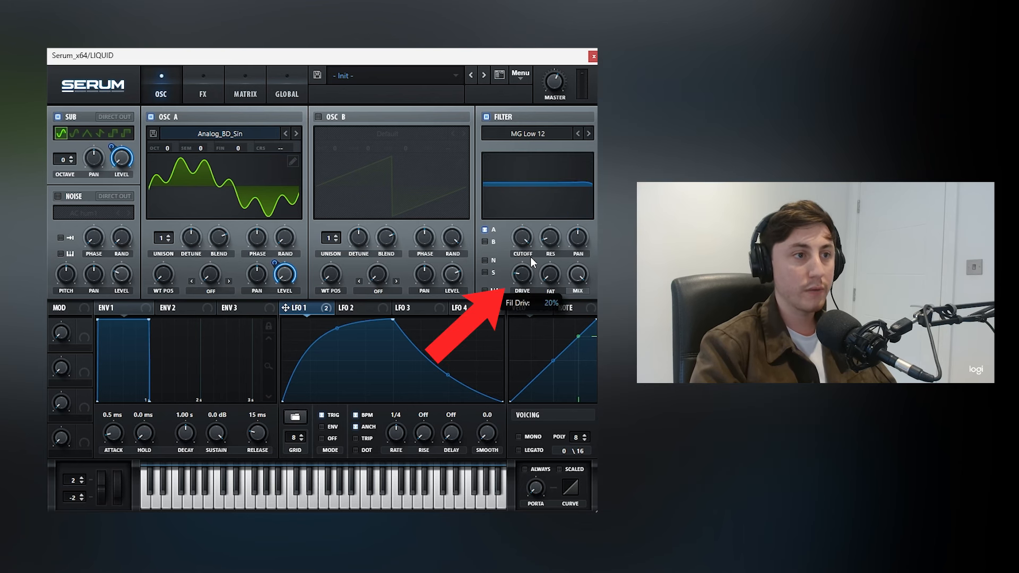
pyautogui.press('space')
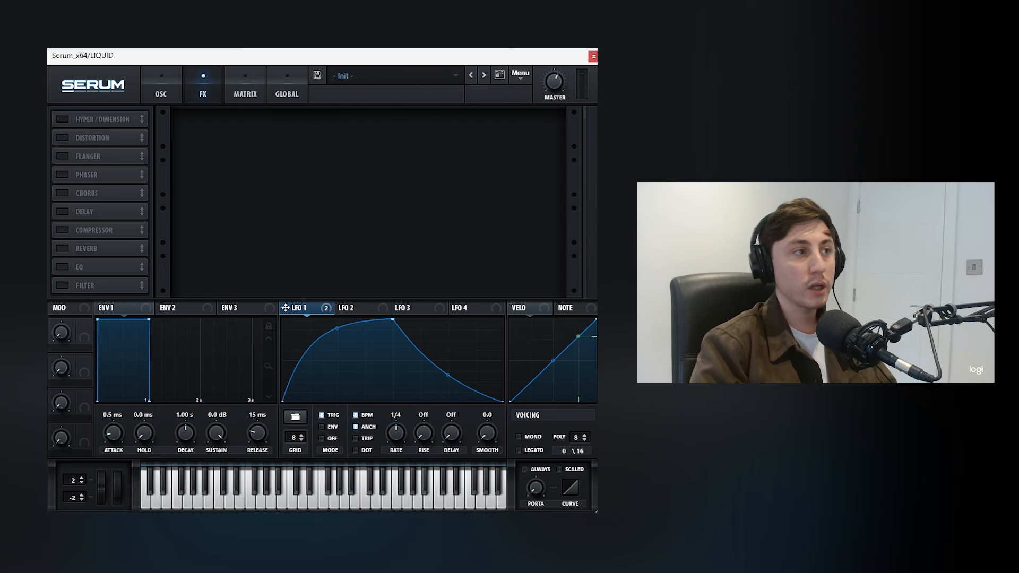
# Add a distortion effect using the SoftClip type and audition the sound.
pyautogui.click(125, 139)
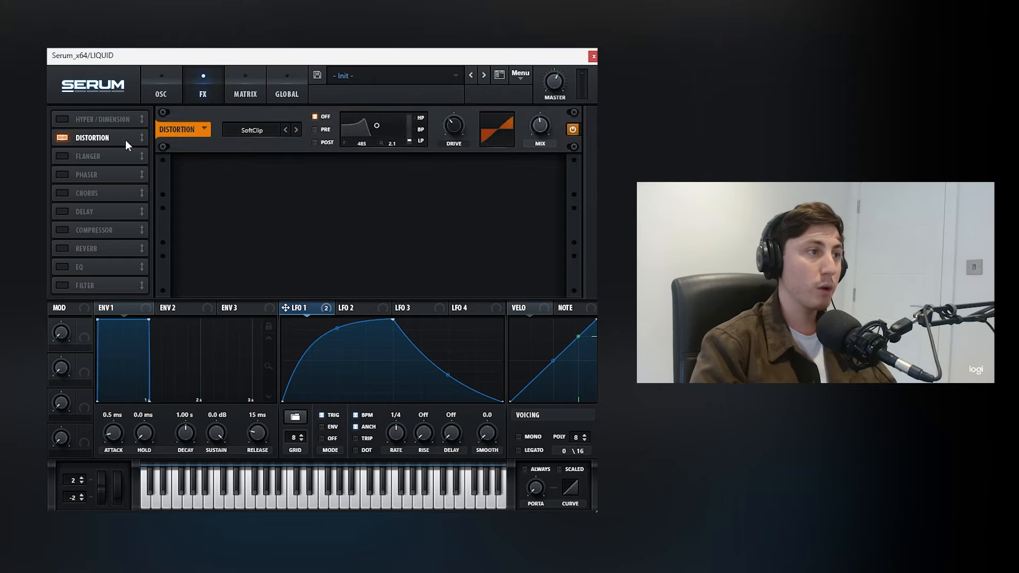
pyautogui.click(256, 132)
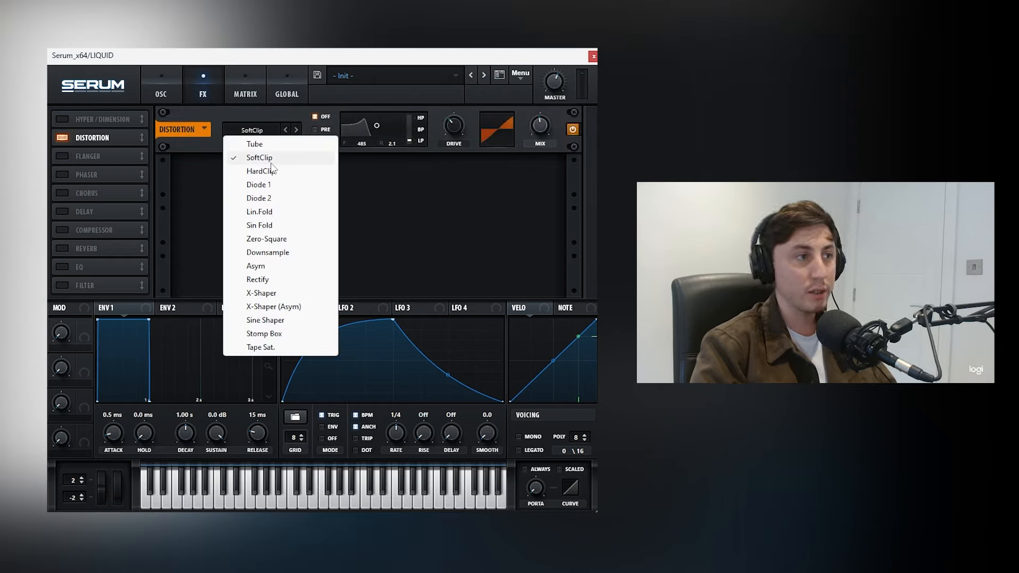
pyautogui.click(261, 154)
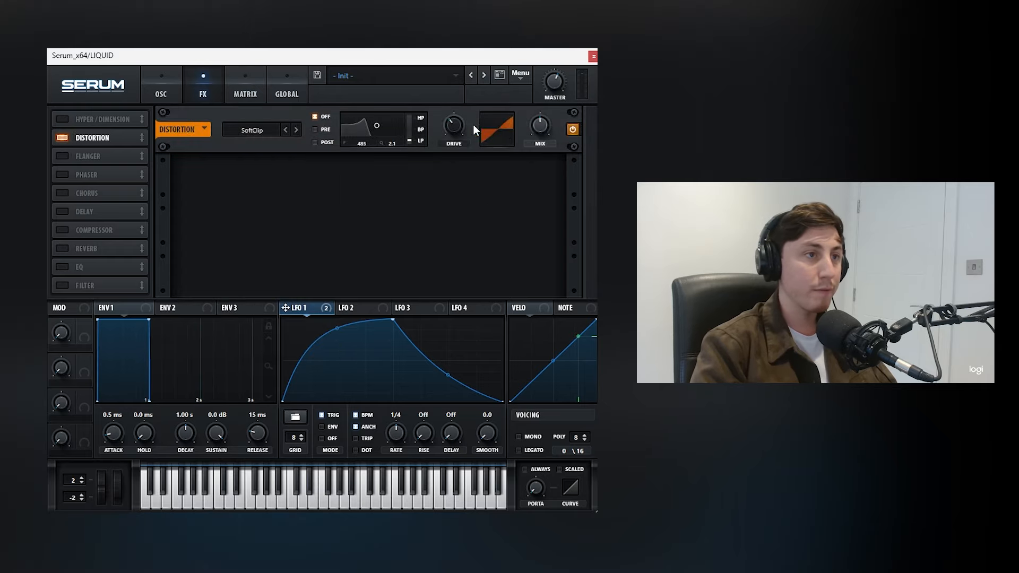
pyautogui.moveTo(454, 123)
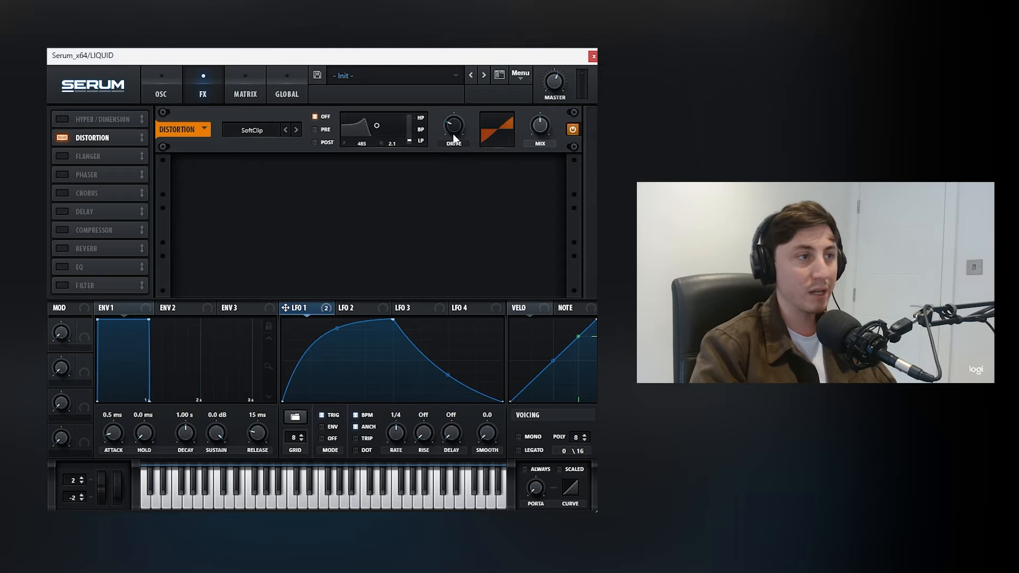
pyautogui.press('space')
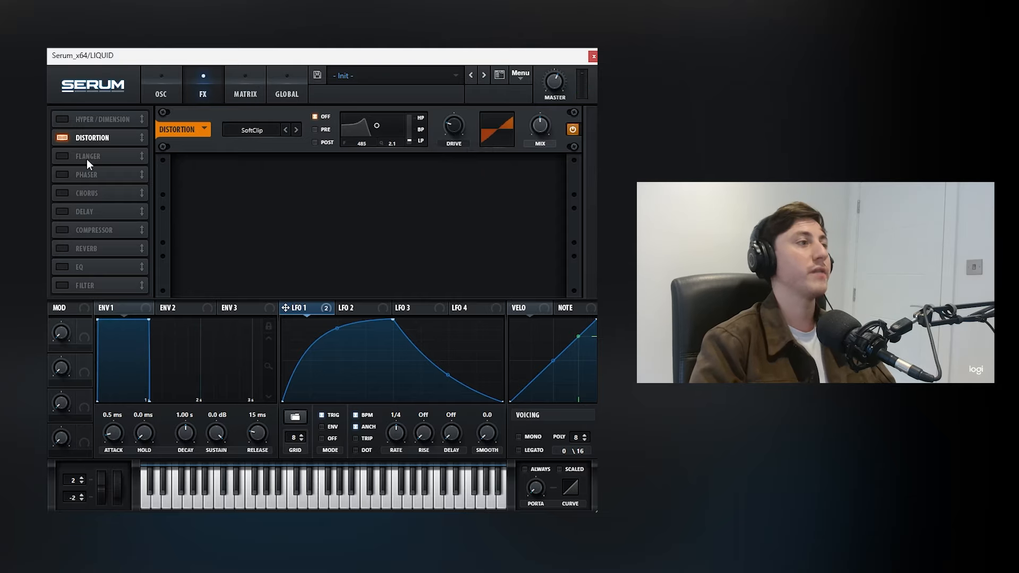
# Add a chorus effect and set its filter to high-pass.
pyautogui.click(64, 194)
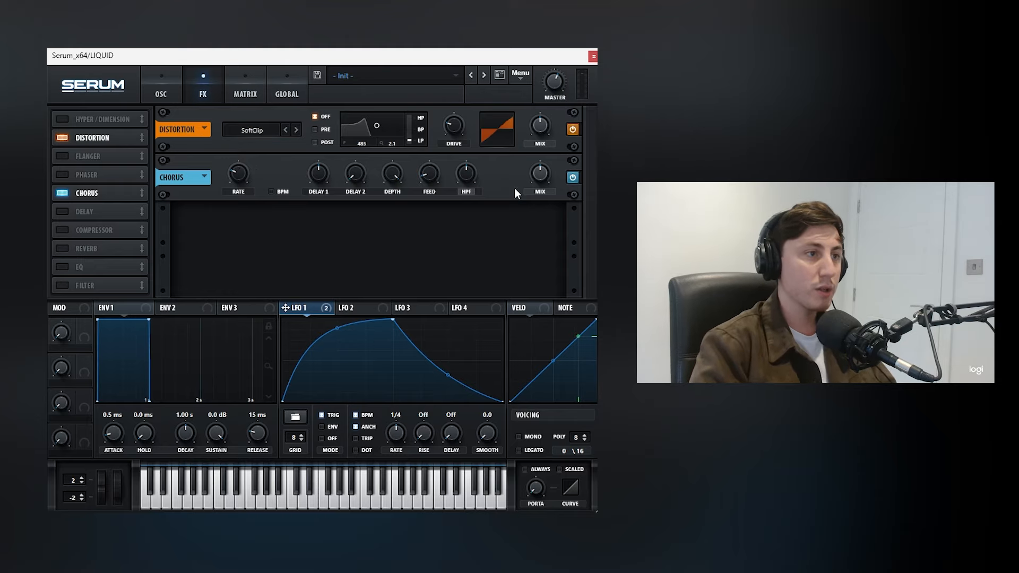
pyautogui.click(466, 191)
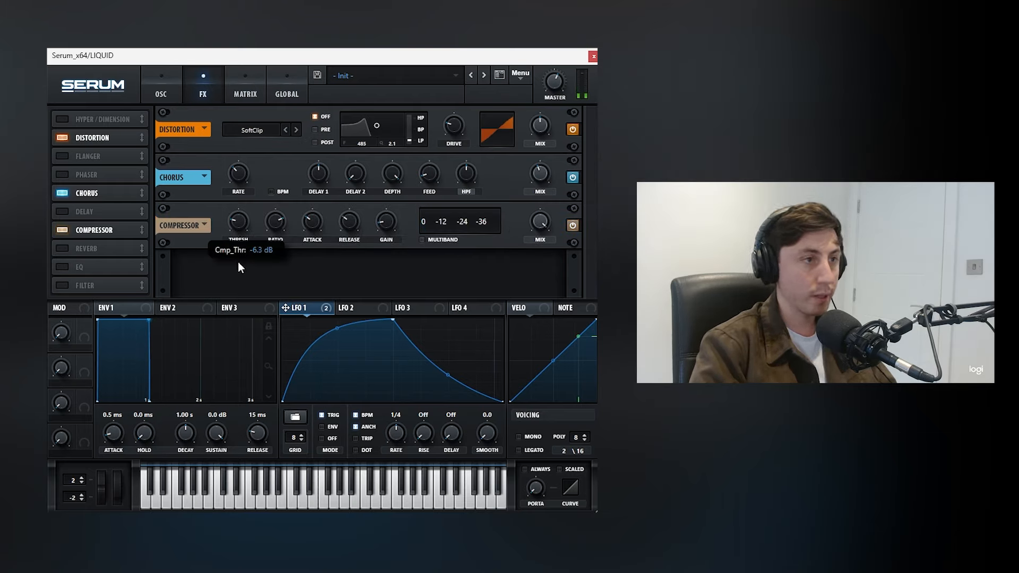
# Return to the oscillator page and set LFO 1's rate to 1/8.
pyautogui.click(175, 70)
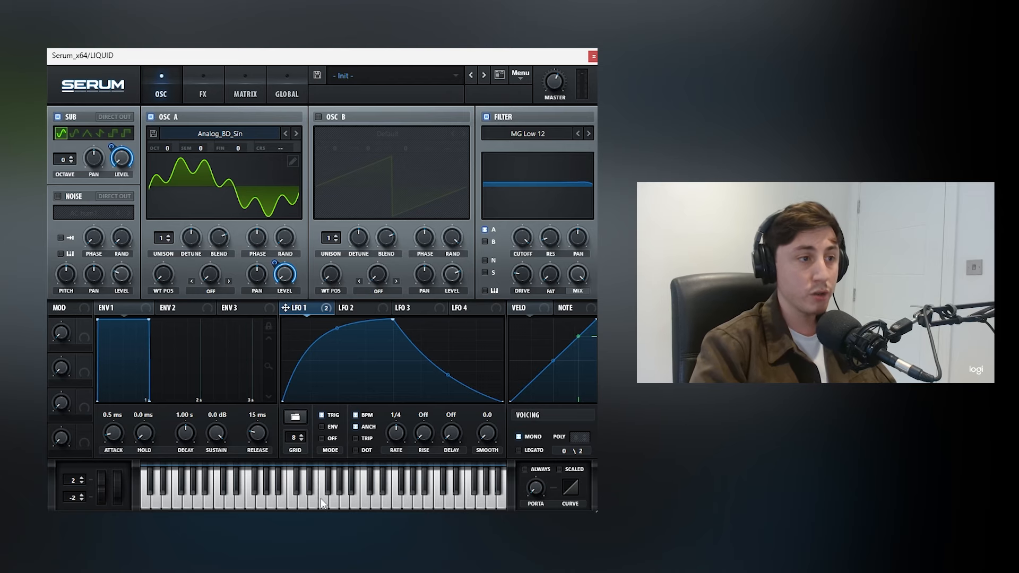
pyautogui.moveTo(399, 435)
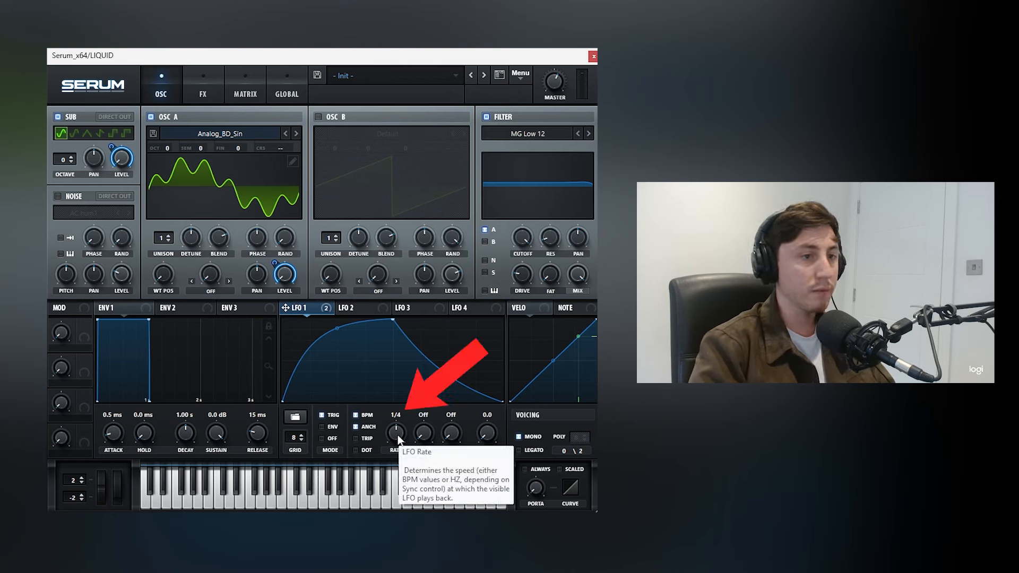
pyautogui.moveTo(399, 438); pyautogui.dragTo(399, 445)
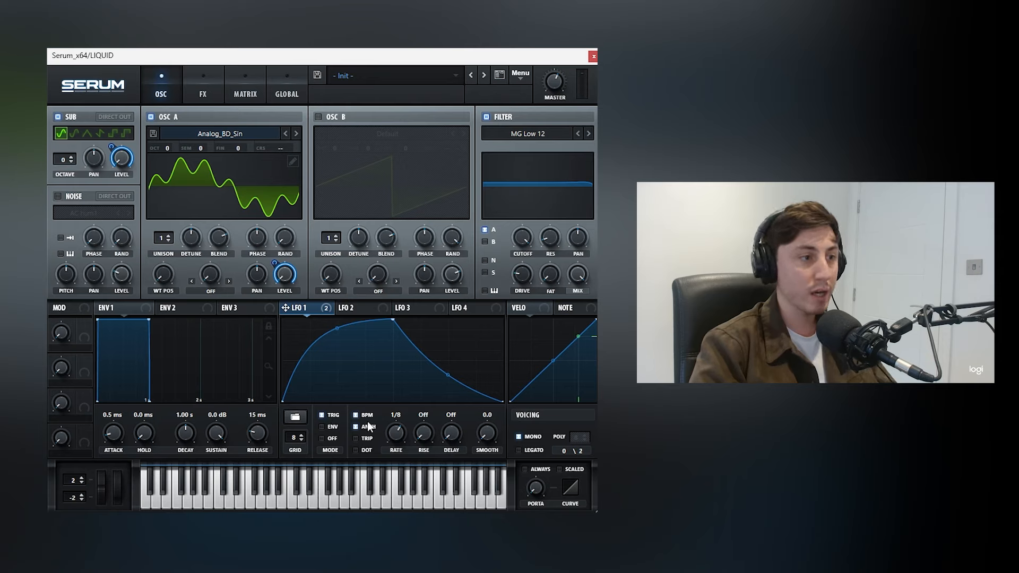
# Try LFO 1 without BPM sync at free-running rates such as 0.8 Hz, 2.1 Hz and 4.5 Hz.
pyautogui.click(356, 416)
pyautogui.moveTo(396, 419); pyautogui.dragTo(391, 480)
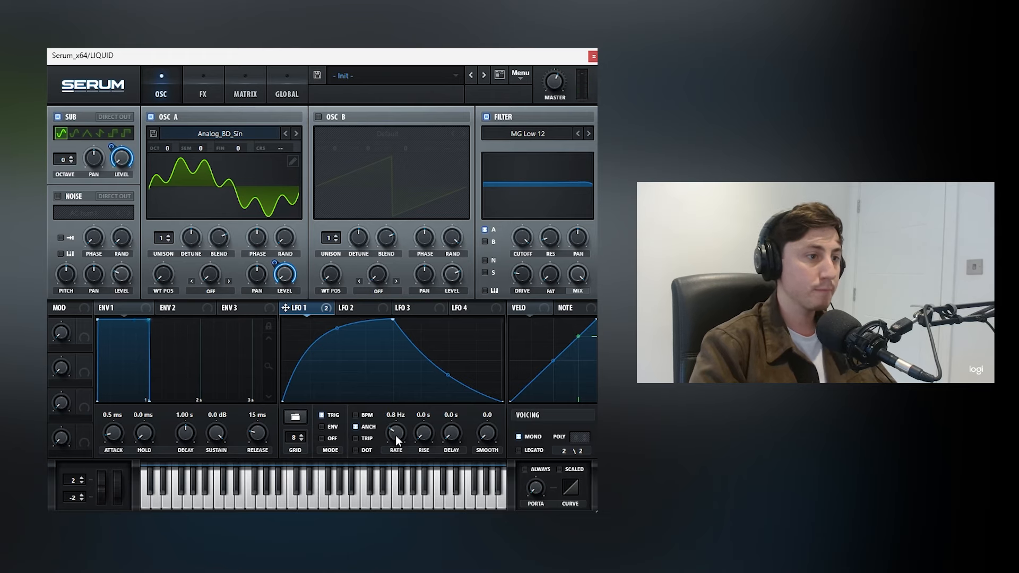
pyautogui.moveTo(397, 431)
pyautogui.mouseDown()
pyautogui.moveTo(406, 409)
pyautogui.moveTo(402, 430)
pyautogui.mouseUp()
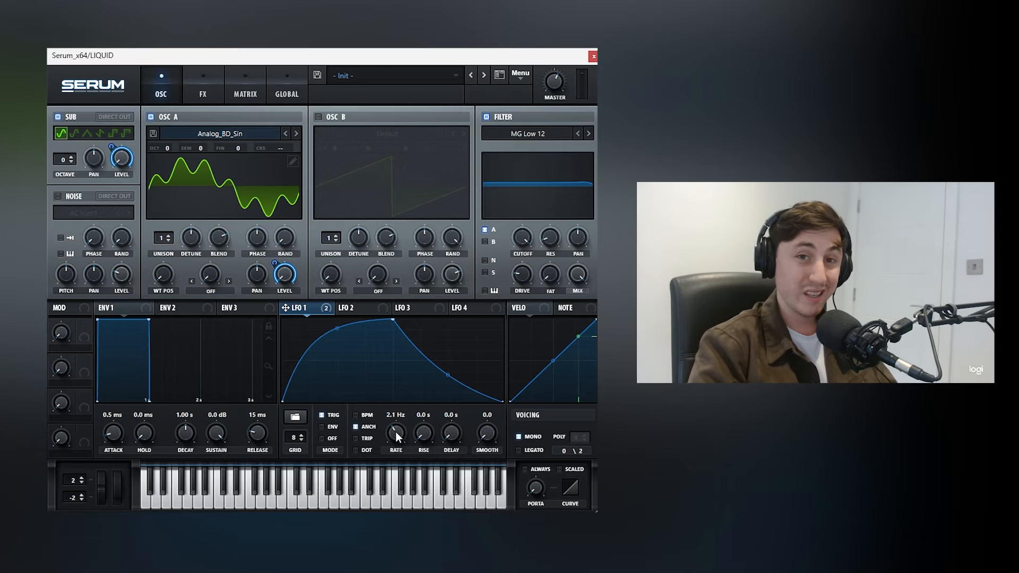
pyautogui.moveTo(396, 432); pyautogui.dragTo(398, 426)
pyautogui.moveTo(624, 329); pyautogui.dragTo(626, 326)
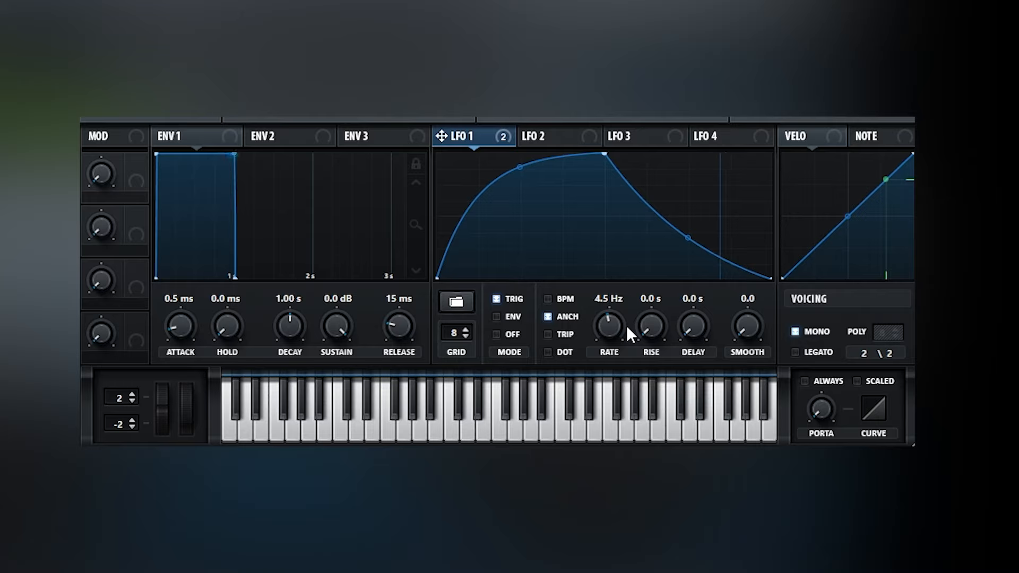
pyautogui.moveTo(627, 325); pyautogui.dragTo(628, 333)
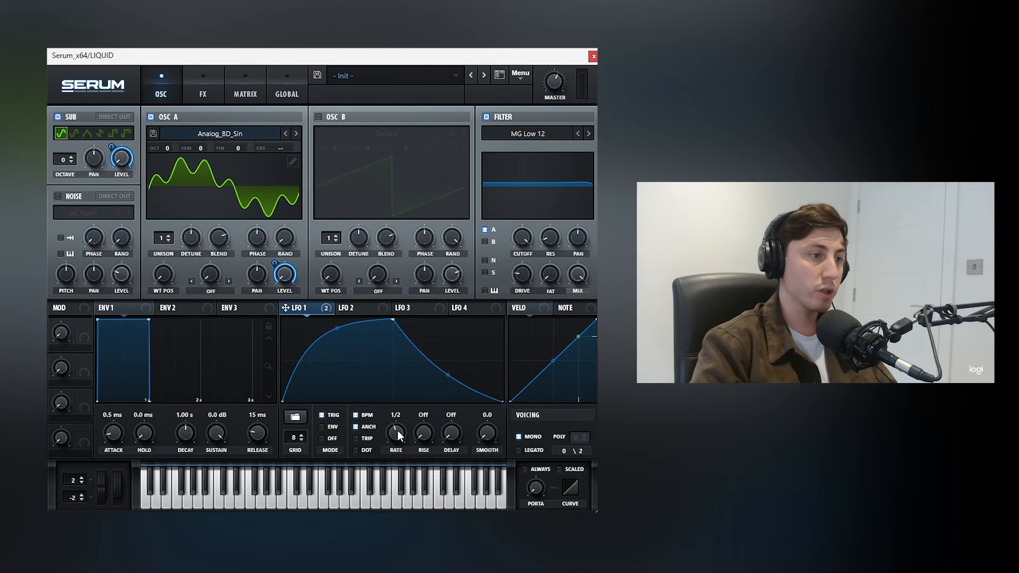
# Raise LFO 1's tempo-synced rate.
pyautogui.moveTo(398, 431); pyautogui.dragTo(407, 413)
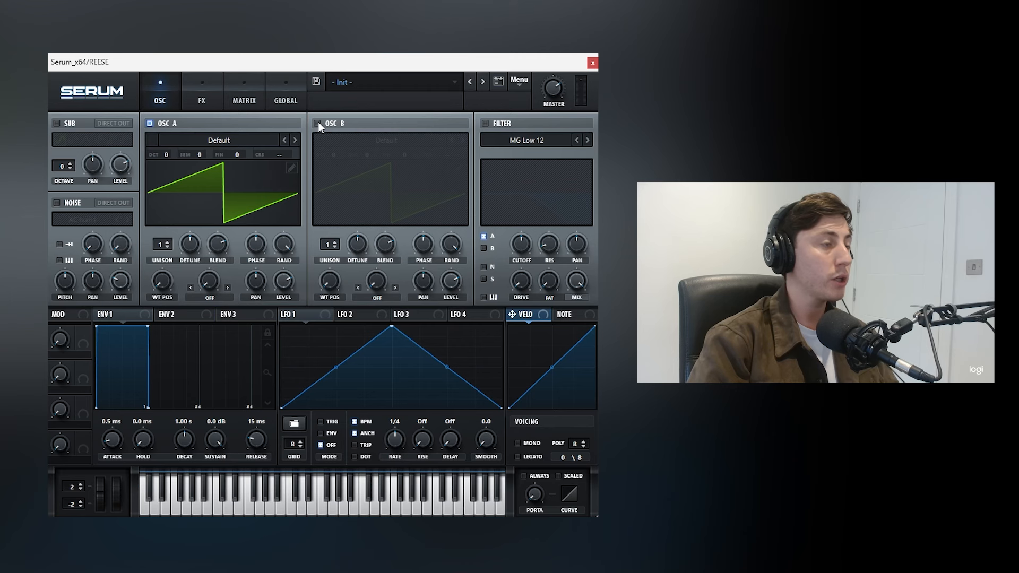
# Enable Oscillator B and set the fine tuning to 24 on Oscillator A and -24 on Oscillator B.
pyautogui.click(318, 124)
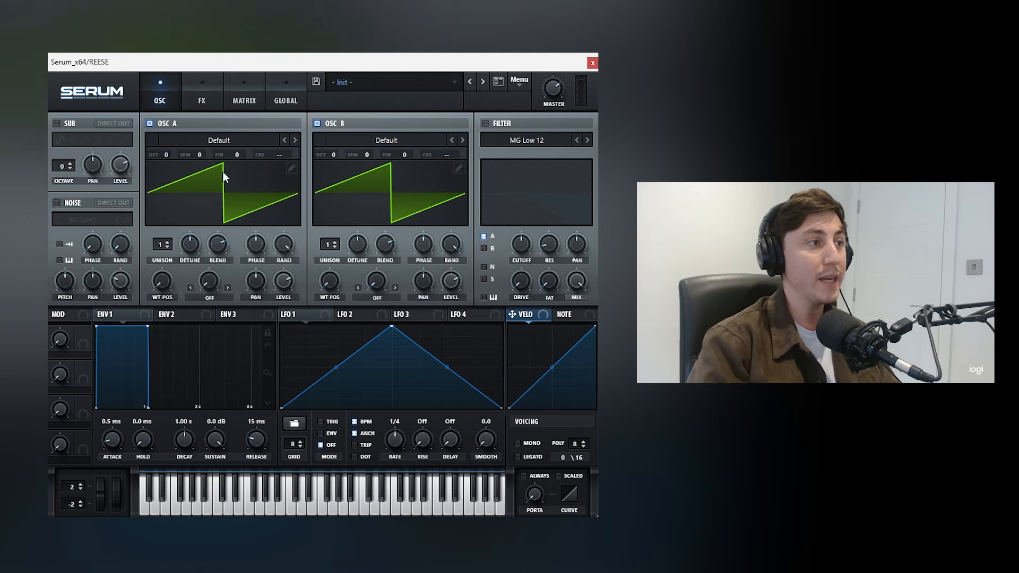
pyautogui.doubleClick(240, 154)
pyautogui.write('24')
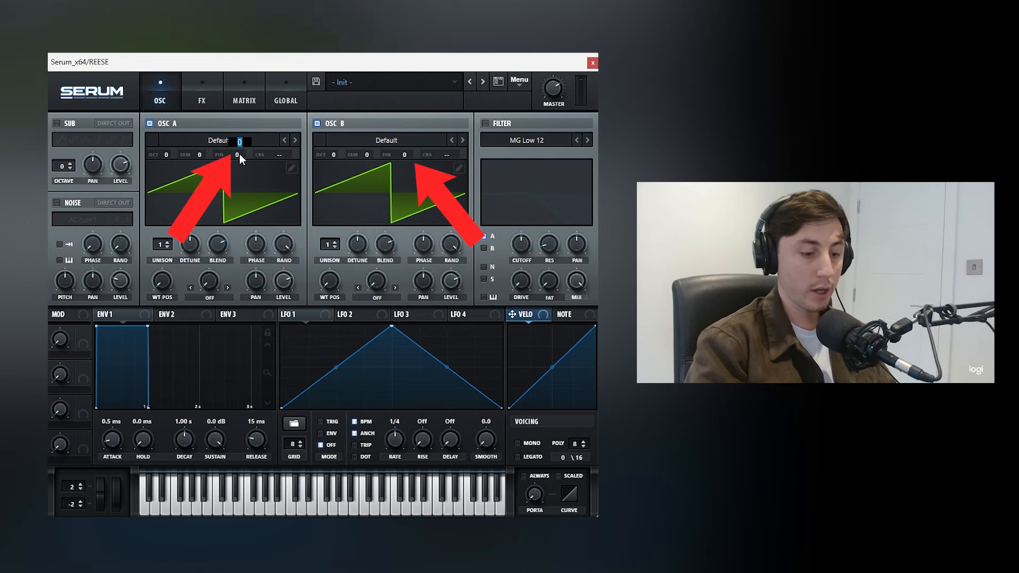
pyautogui.press('Return')
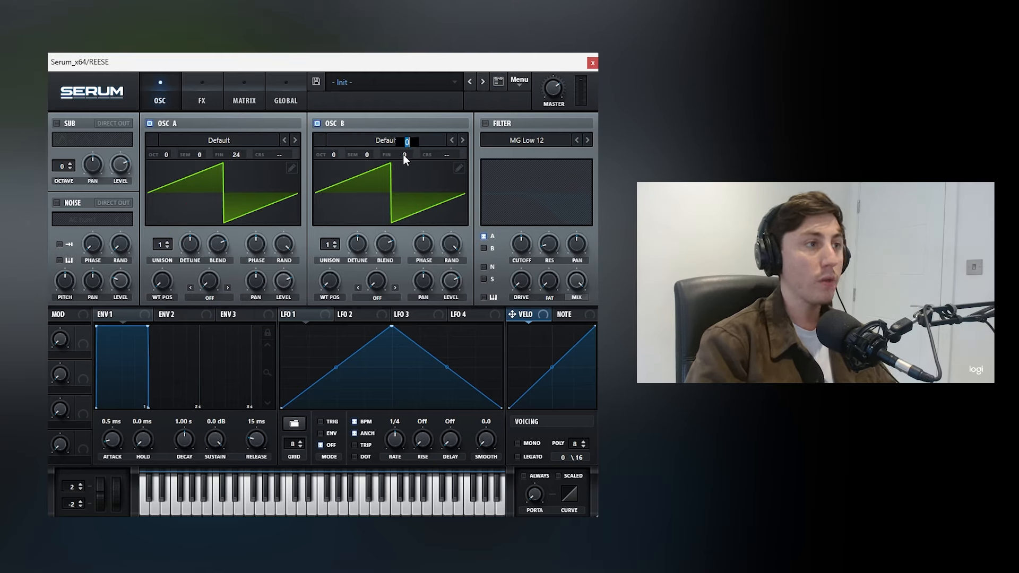
pyautogui.write('-24')
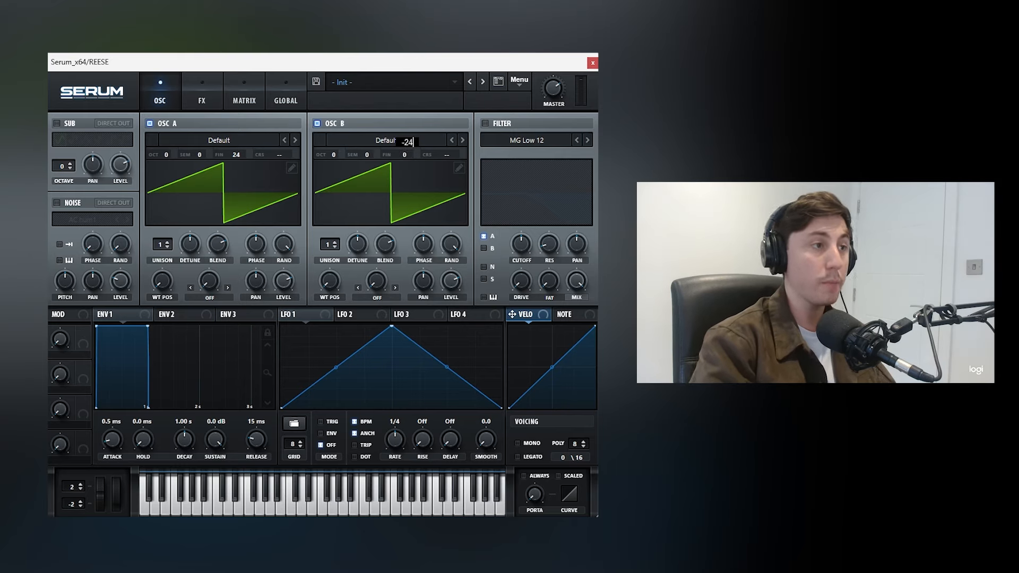
pyautogui.press('Return')
# Enable an MG Low 24 filter for both oscillators with 13% drive and key tracking on.
pyautogui.click(485, 123)
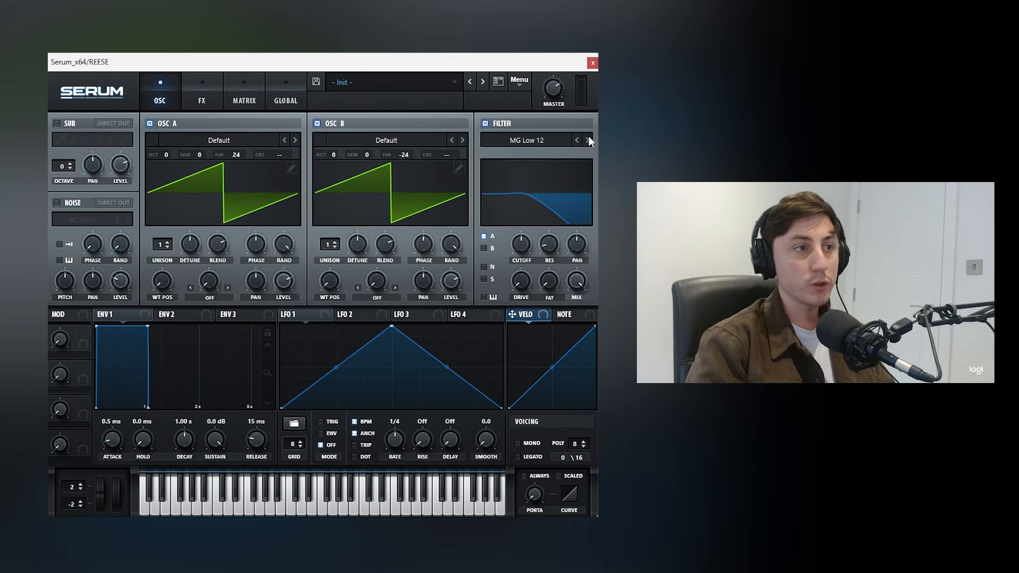
pyautogui.click(588, 140)
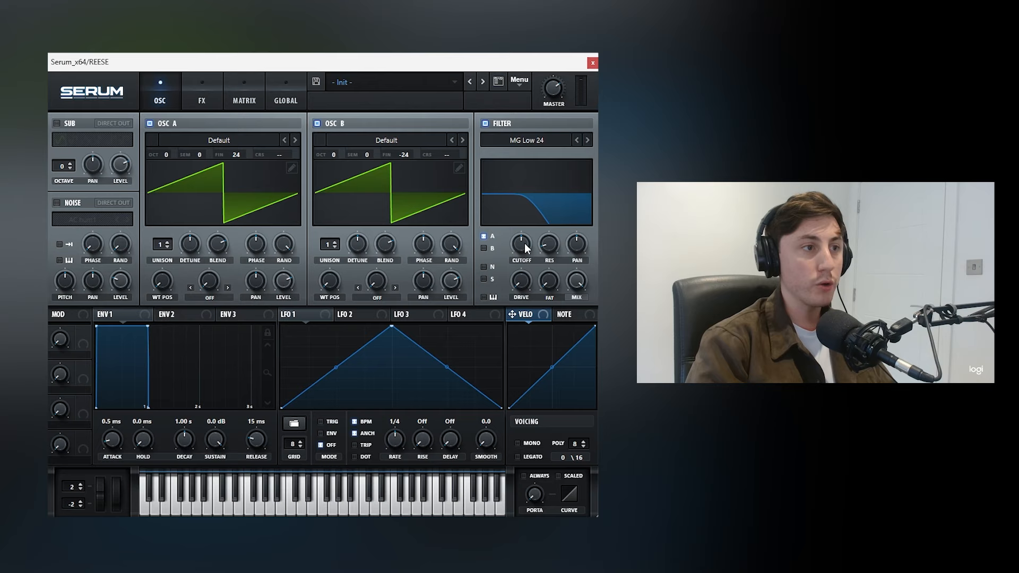
pyautogui.moveTo(525, 243); pyautogui.dragTo(550, 227)
pyautogui.moveTo(522, 281); pyautogui.dragTo(523, 263)
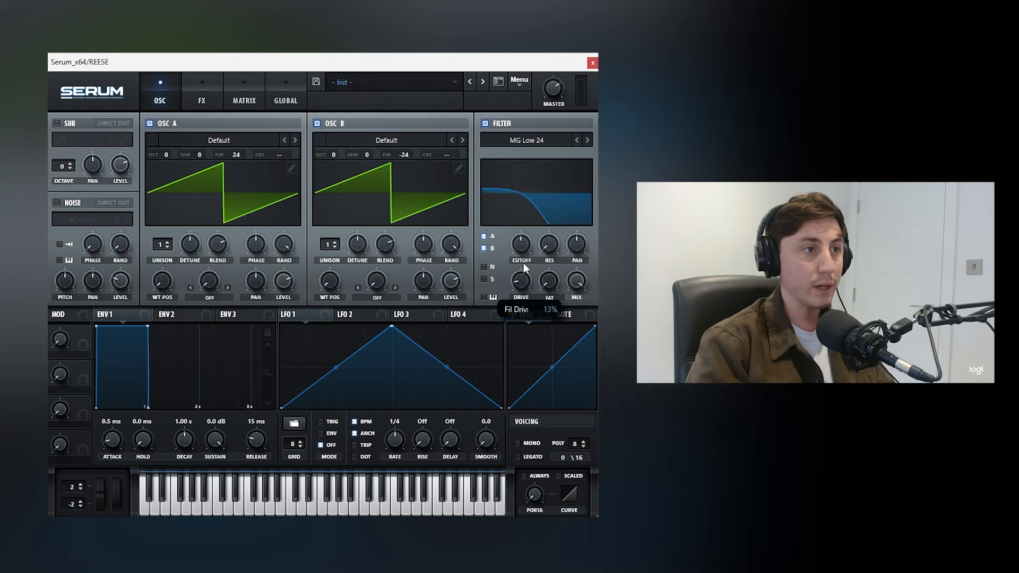
pyautogui.click(484, 297)
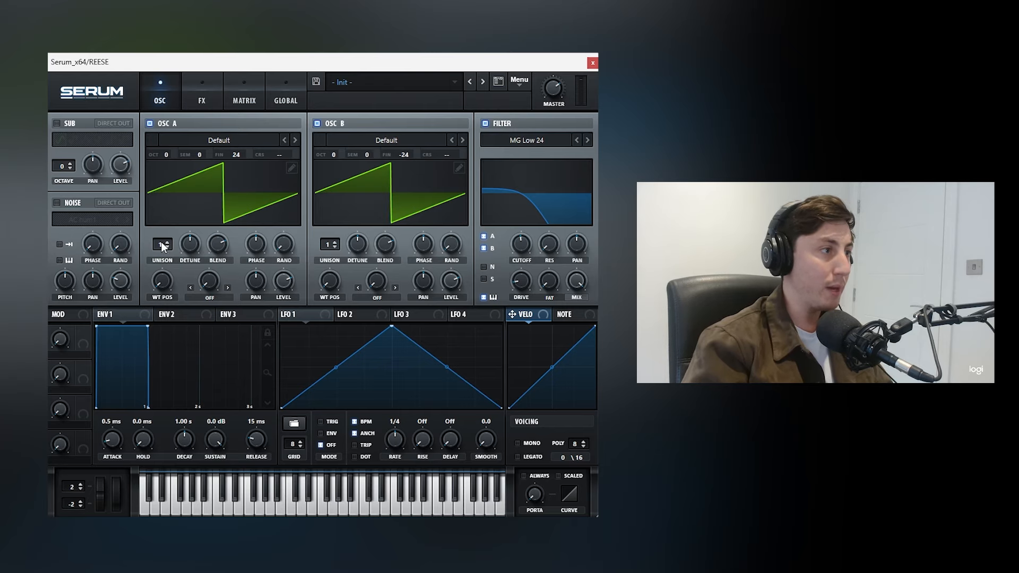
# Set unison to 5 voices on both oscillators and reduce the unison detune.
pyautogui.moveTo(163, 247); pyautogui.dragTo(177, 214)
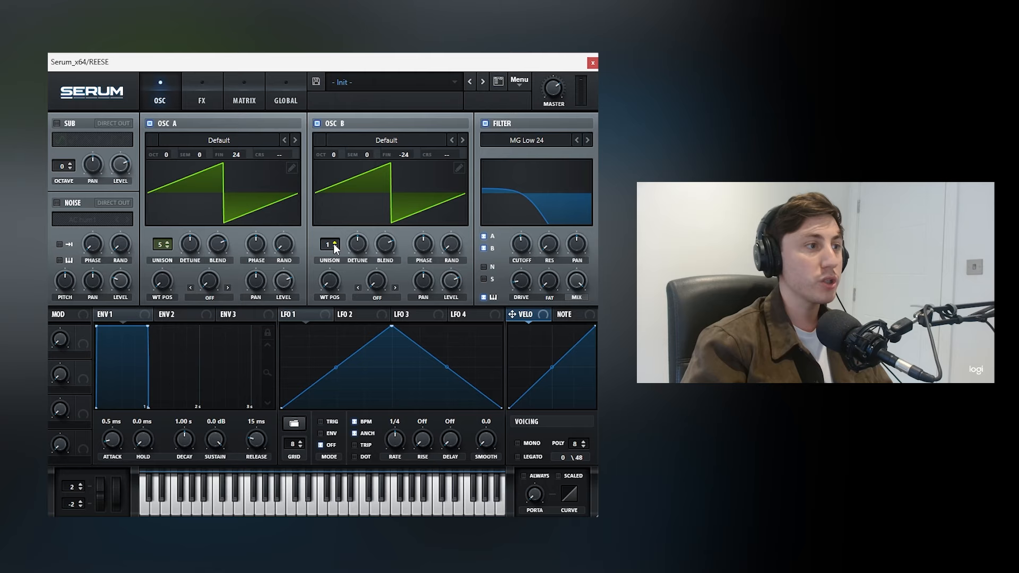
pyautogui.moveTo(336, 248); pyautogui.dragTo(339, 216)
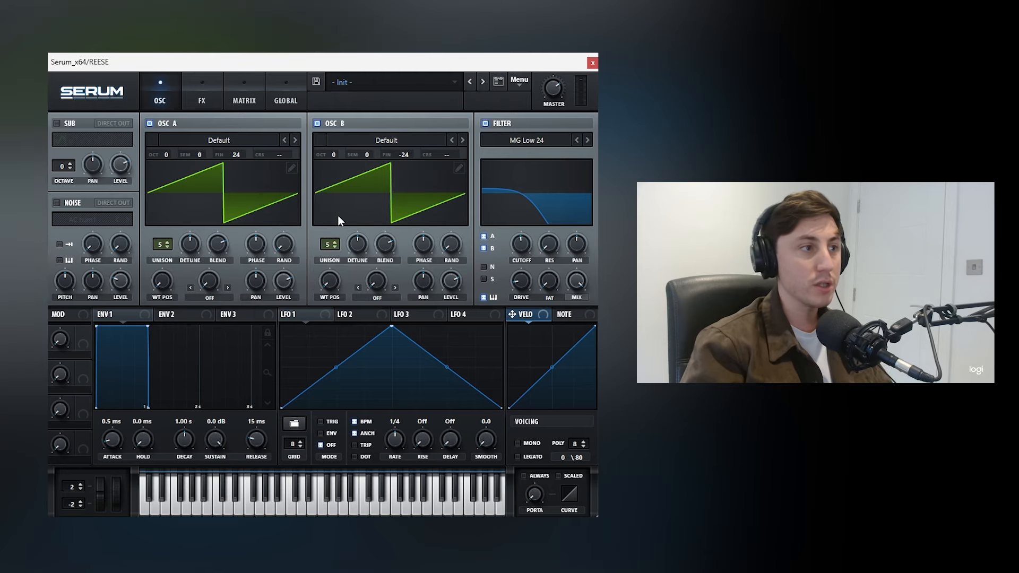
pyautogui.click(329, 250)
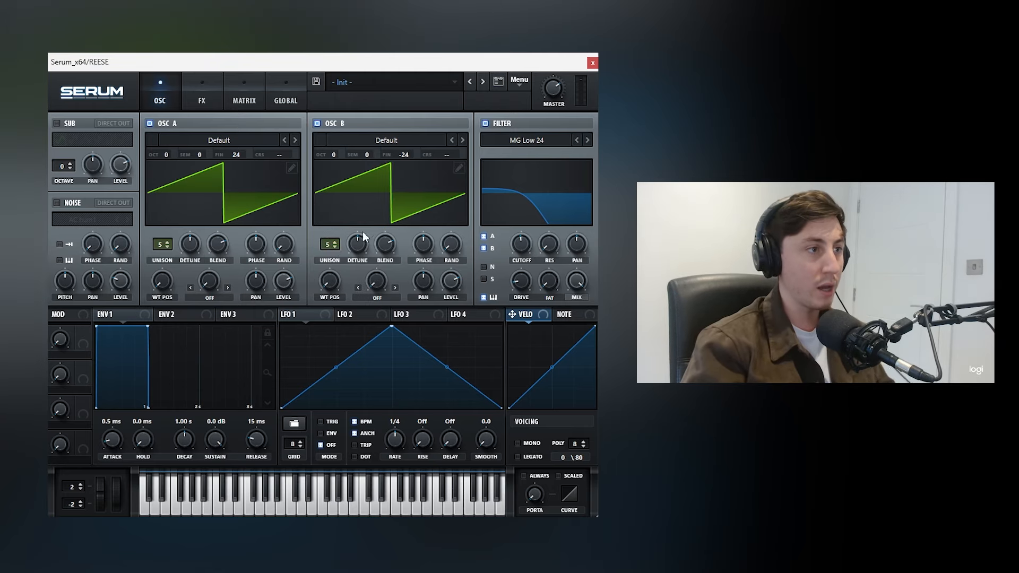
pyautogui.moveTo(185, 246); pyautogui.dragTo(188, 267)
pyautogui.click(348, 248)
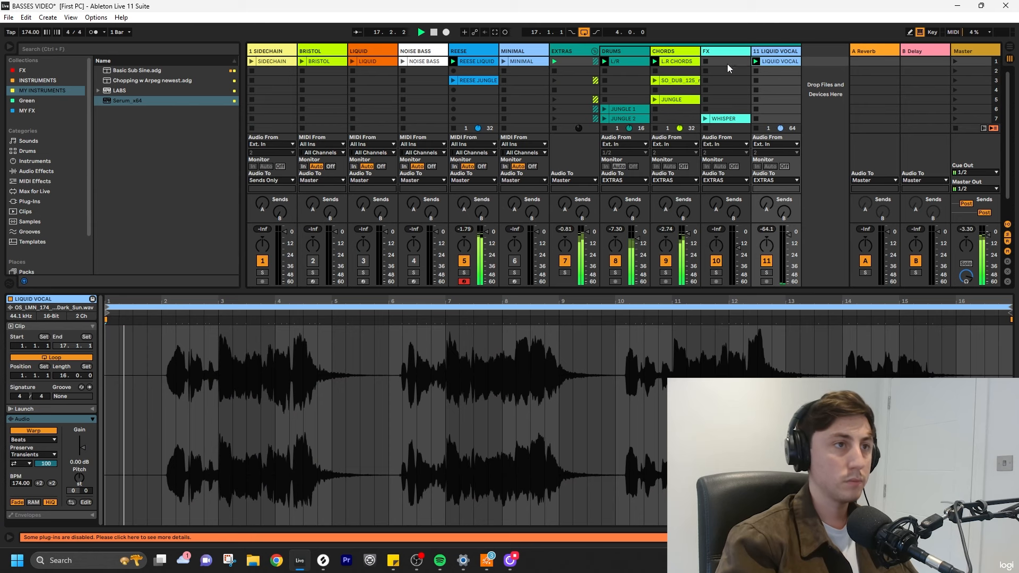
# Collapse the clip detail view to show all session clip slots and select the REESE LIQUID clip.
pyautogui.moveTo(444, 292); pyautogui.dragTo(445, 297)
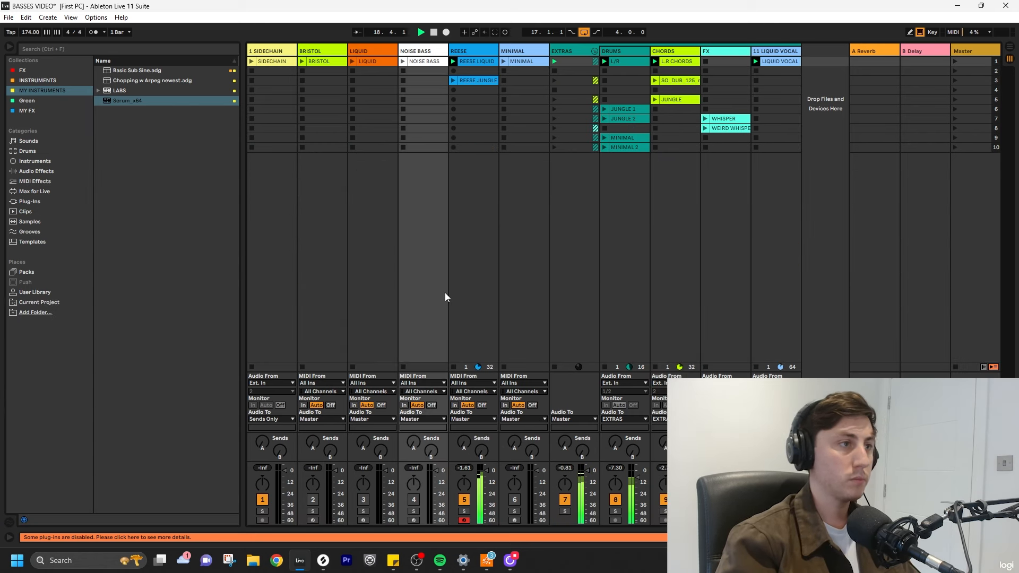
pyautogui.click(487, 63)
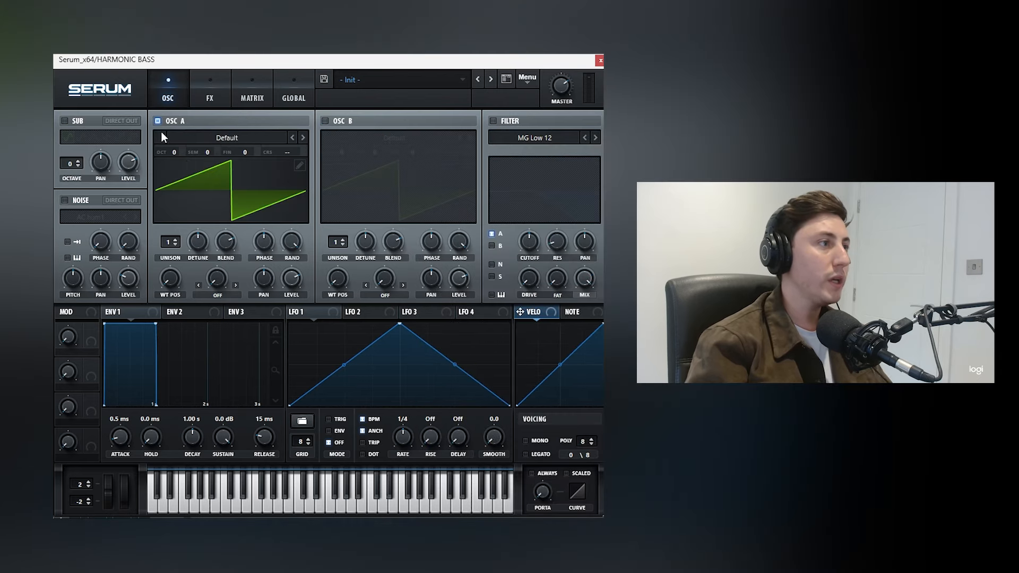
# Load Analog_BD_Sin into Oscillator A, enable Oscillator B and load the digital HarmonicSeries wavetable into it.
pyautogui.click(170, 139)
pyautogui.moveTo(202, 152)
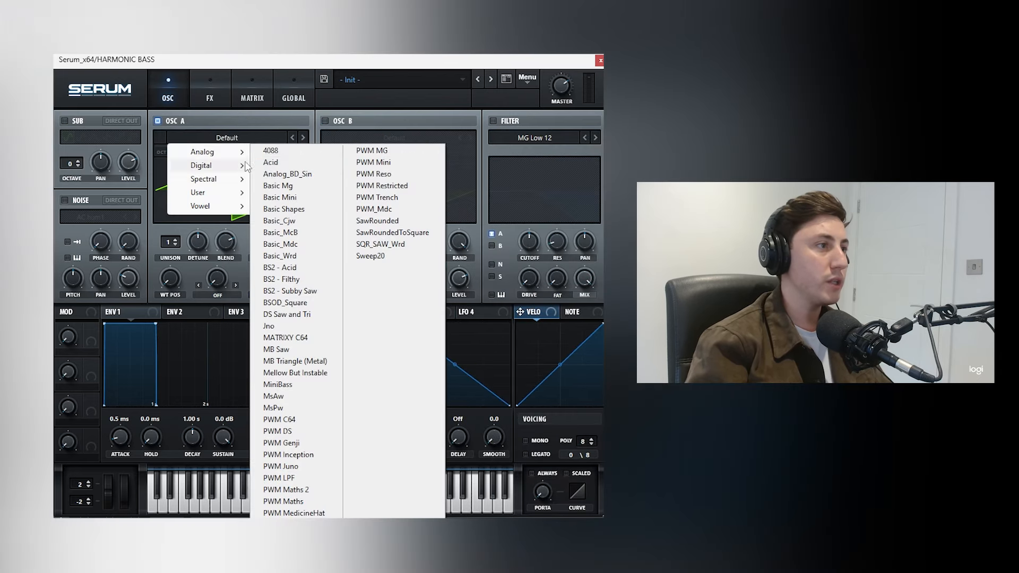
pyautogui.click(292, 174)
pyautogui.click(325, 121)
pyautogui.click(377, 139)
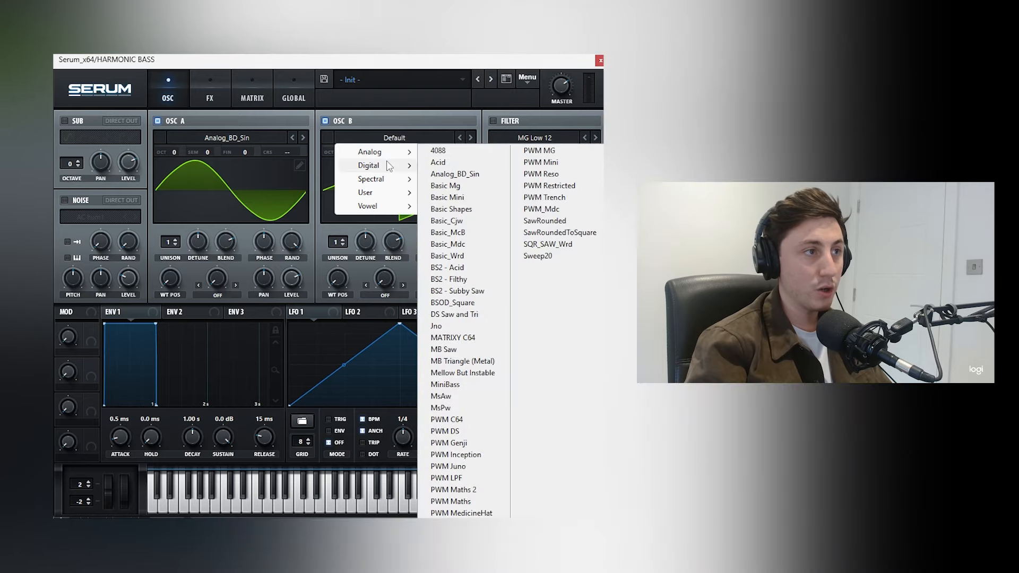
pyautogui.moveTo(381, 165)
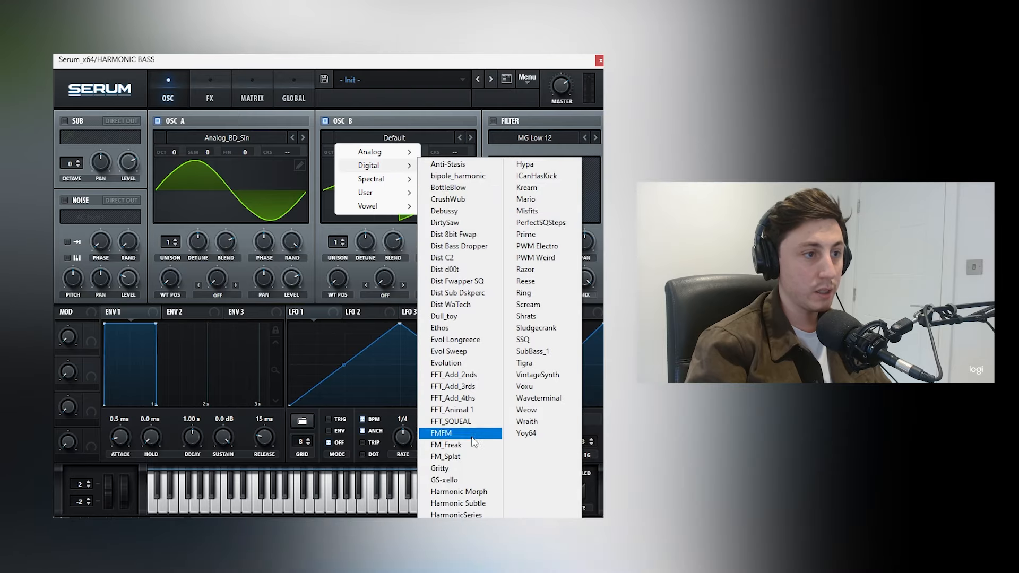
pyautogui.click(456, 515)
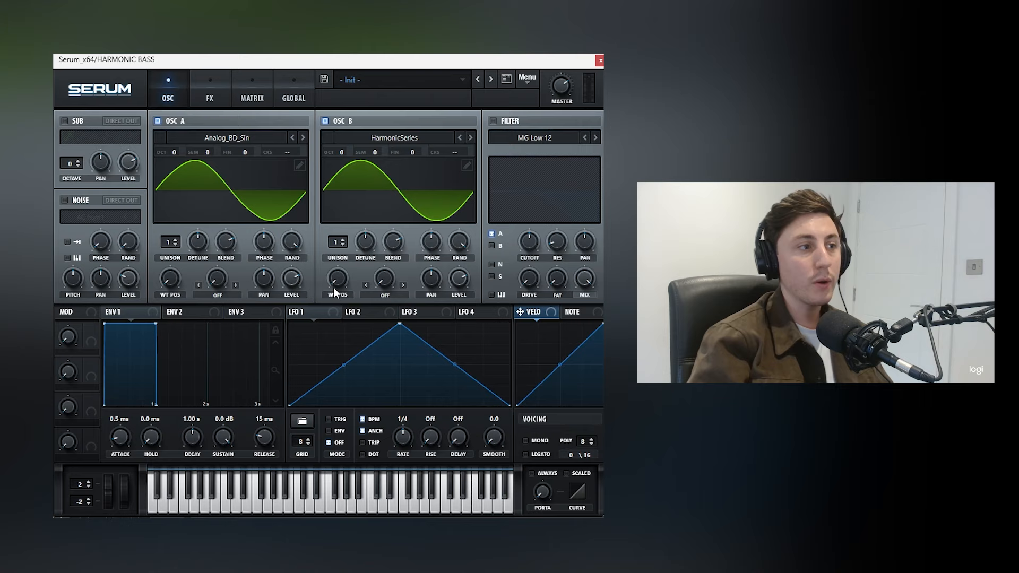
# Raise Oscillator B's wavetable position to a higher harmonic and set Oscillator A's level to 69%.
pyautogui.moveTo(333, 286); pyautogui.dragTo(392, 266)
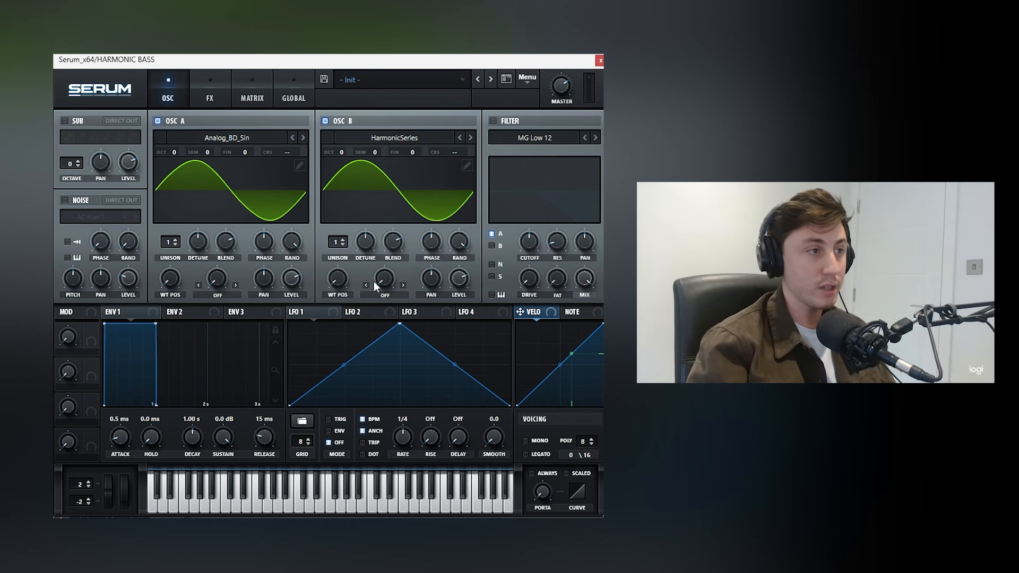
pyautogui.moveTo(337, 278); pyautogui.dragTo(345, 251)
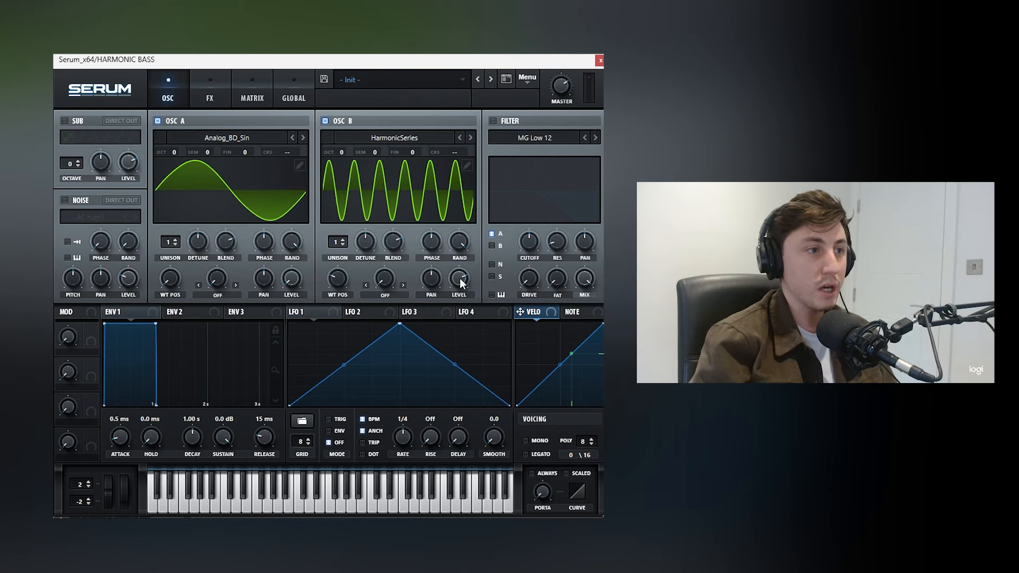
pyautogui.moveTo(297, 299); pyautogui.dragTo(301, 239)
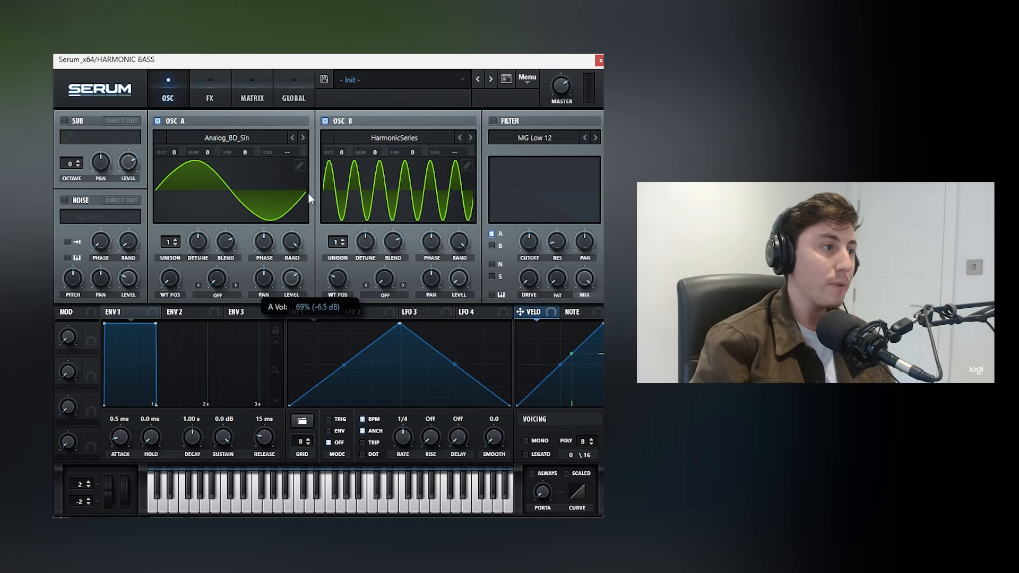
# Set Oscillator A's warp mode to FM (From B) and raise the warp amount.
pyautogui.click(215, 294)
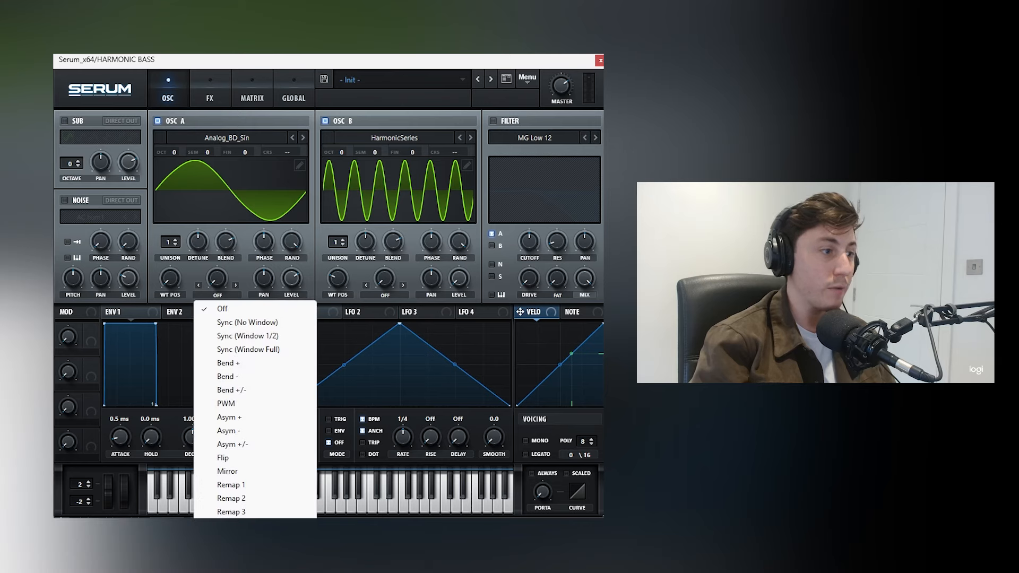
pyautogui.click(234, 553)
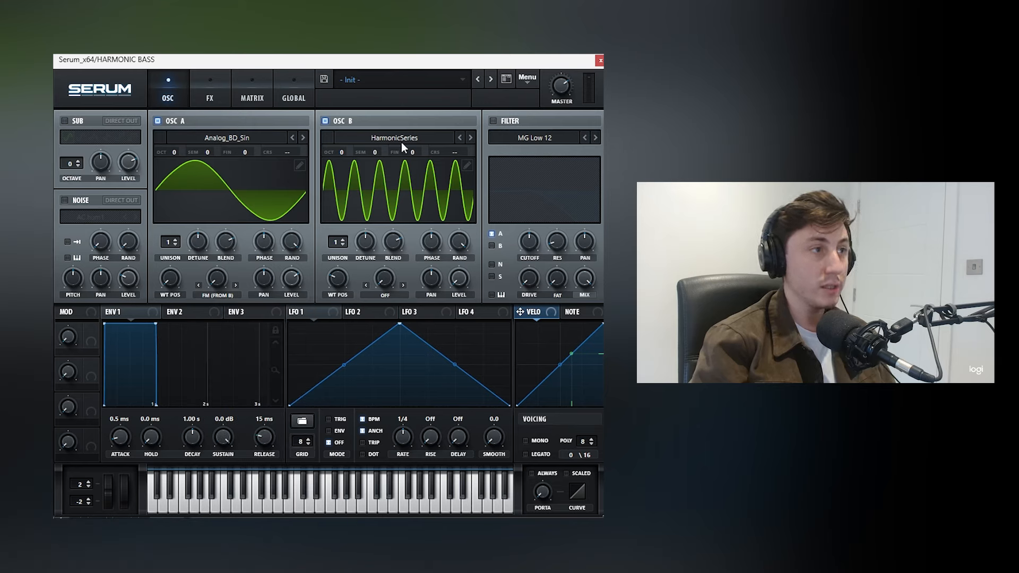
pyautogui.moveTo(221, 279); pyautogui.dragTo(239, 252)
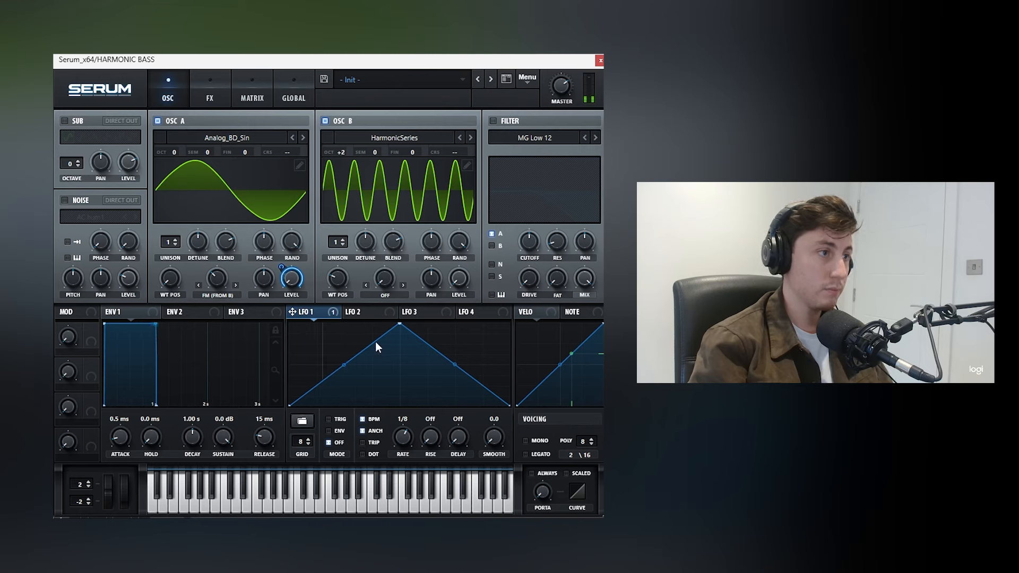
# Reshape LFO 1 with an early peak and a concave falling curve.
pyautogui.moveTo(401, 325); pyautogui.dragTo(331, 312)
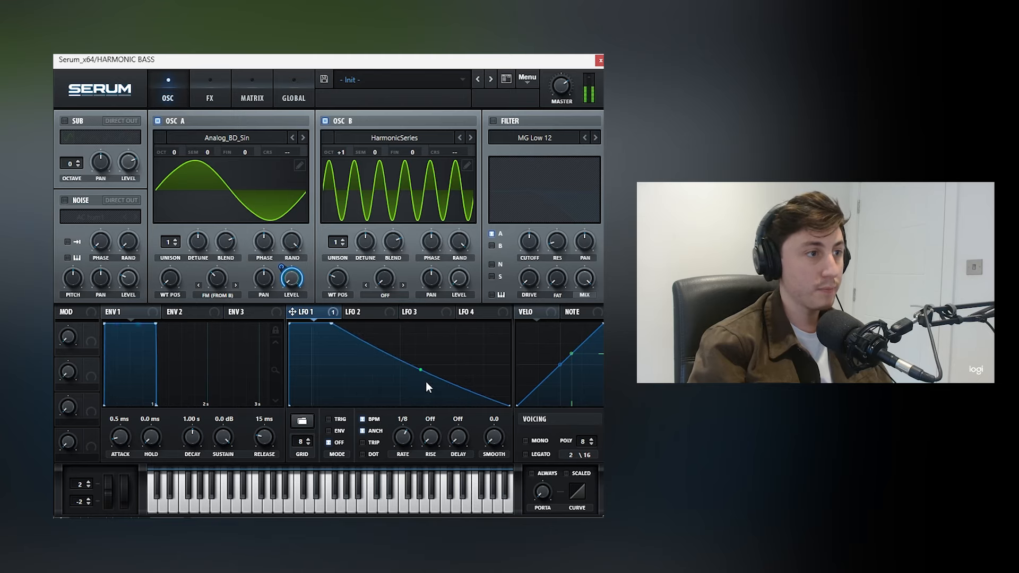
pyautogui.moveTo(425, 381); pyautogui.dragTo(431, 374)
pyautogui.hotkey('ctrl', 'z')
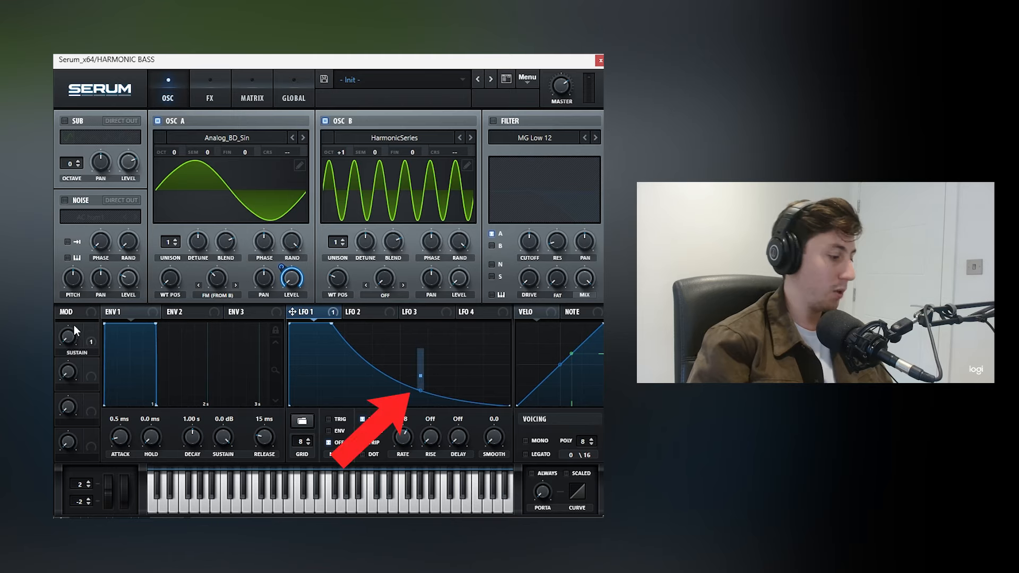
# Lower the SUSTAIN macro to 0% and raise it again to compare the bass decay.
pyautogui.moveTo(73, 328)
pyautogui.moveTo(73, 329); pyautogui.dragTo(81, 352)
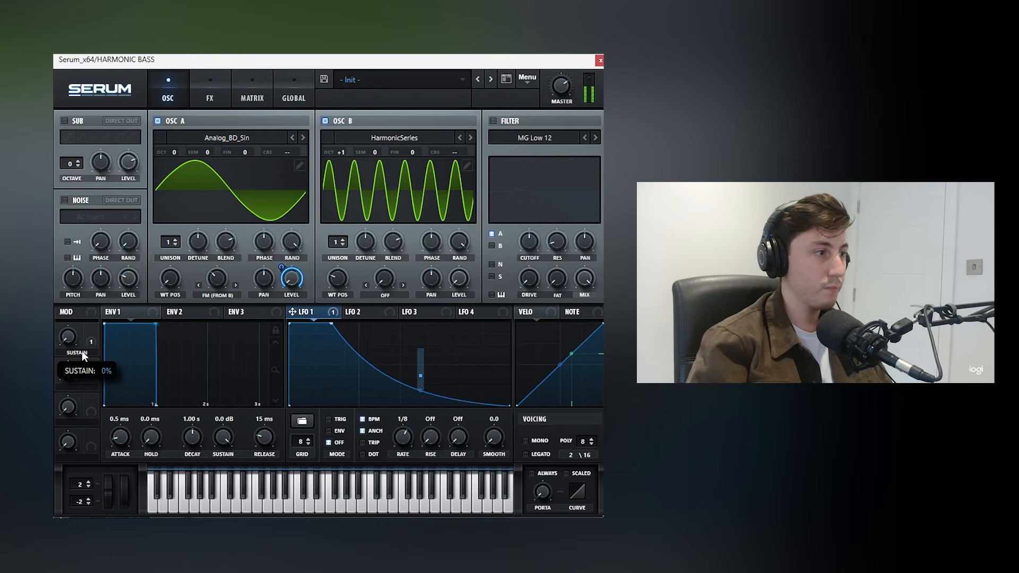
pyautogui.moveTo(82, 316); pyautogui.dragTo(85, 301)
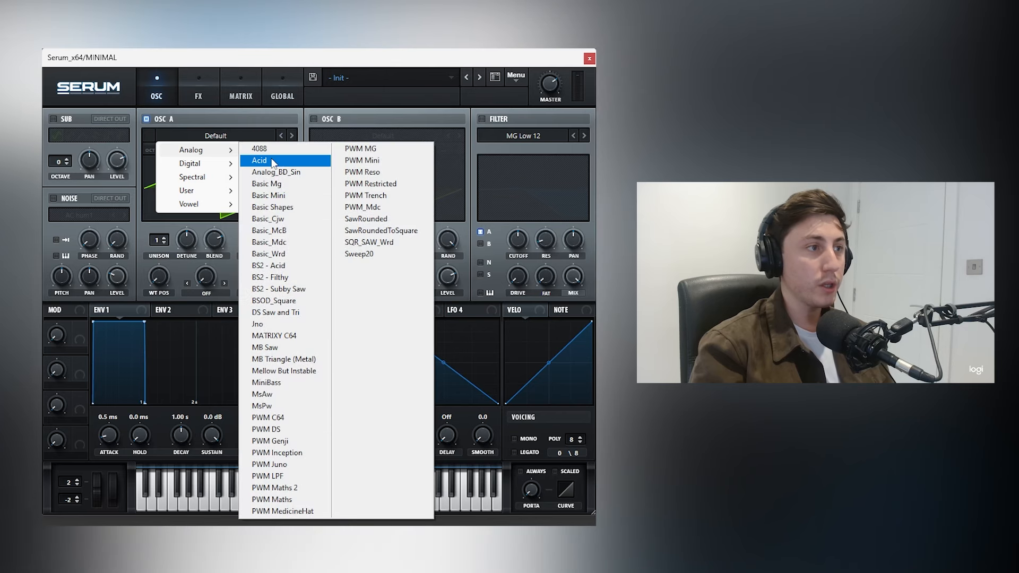
# Enable Oscillator B in the MINIMAL patch and load Analog_BD_Sin into both oscillators.
pyautogui.click(276, 172)
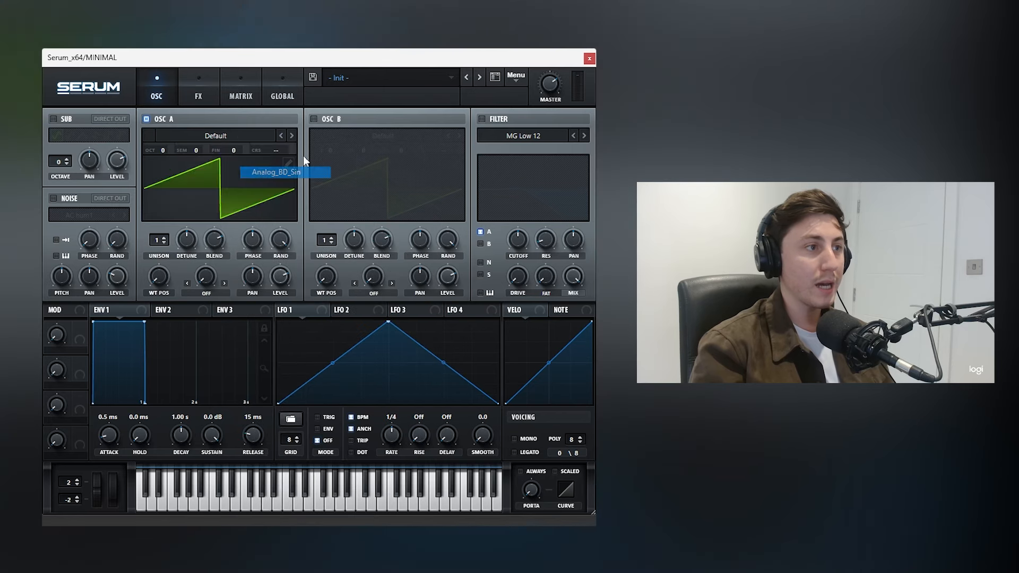
pyautogui.click(313, 119)
pyautogui.click(387, 135)
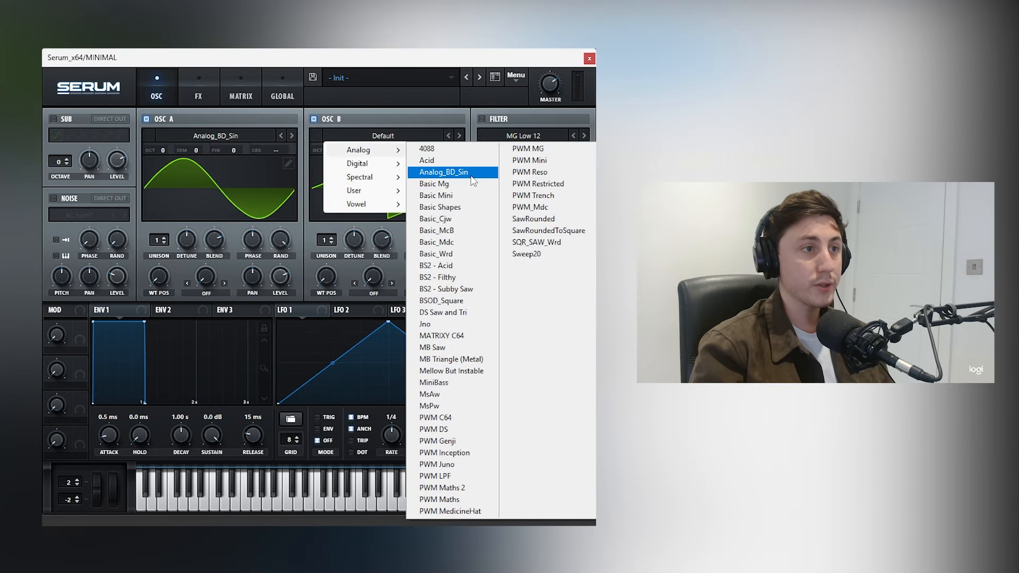
pyautogui.click(443, 172)
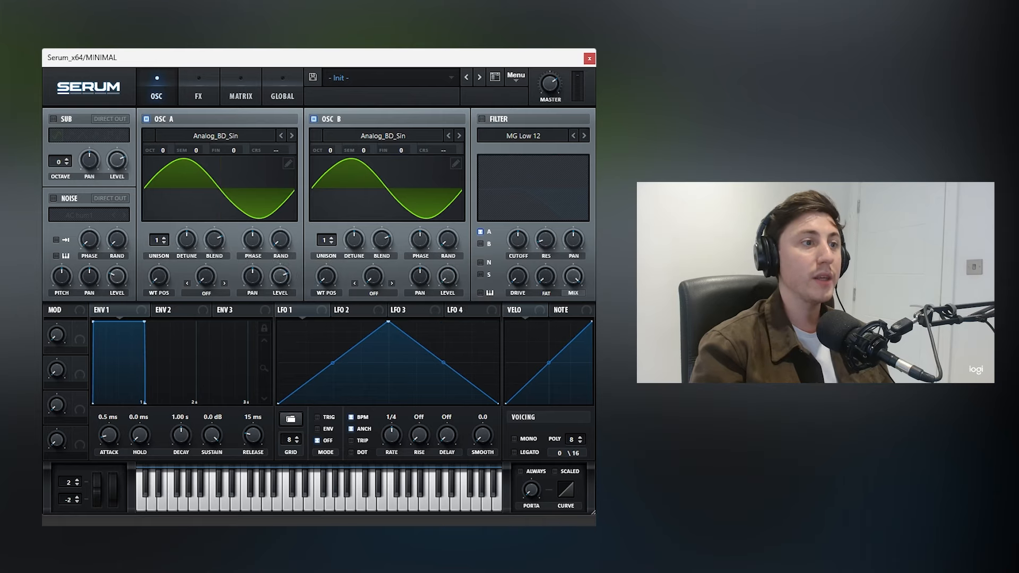
# Set Oscillator A's warp to FM (From B) at 33% and raise Oscillator B by +3 octaves.
pyautogui.click(212, 292)
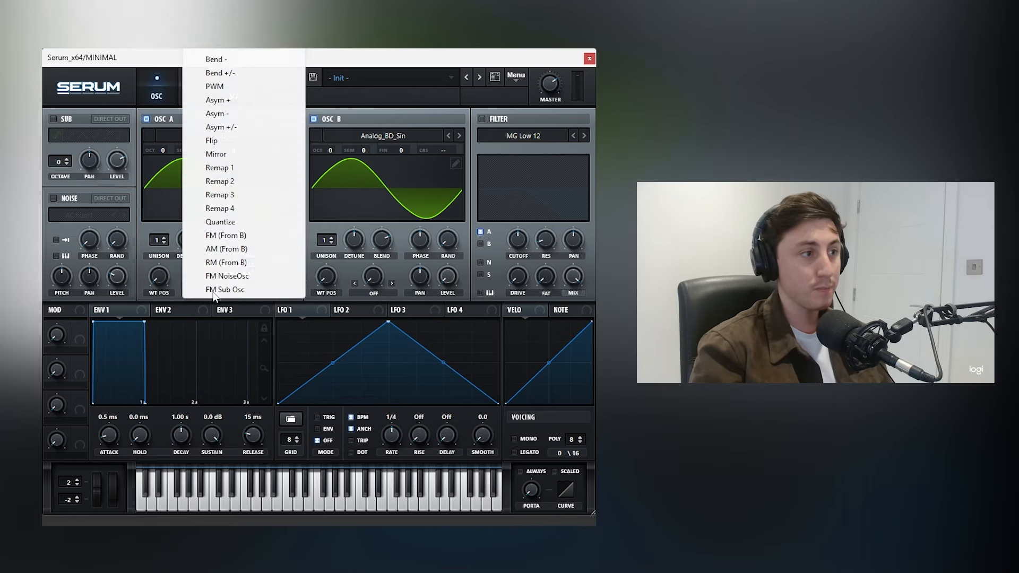
pyautogui.click(228, 235)
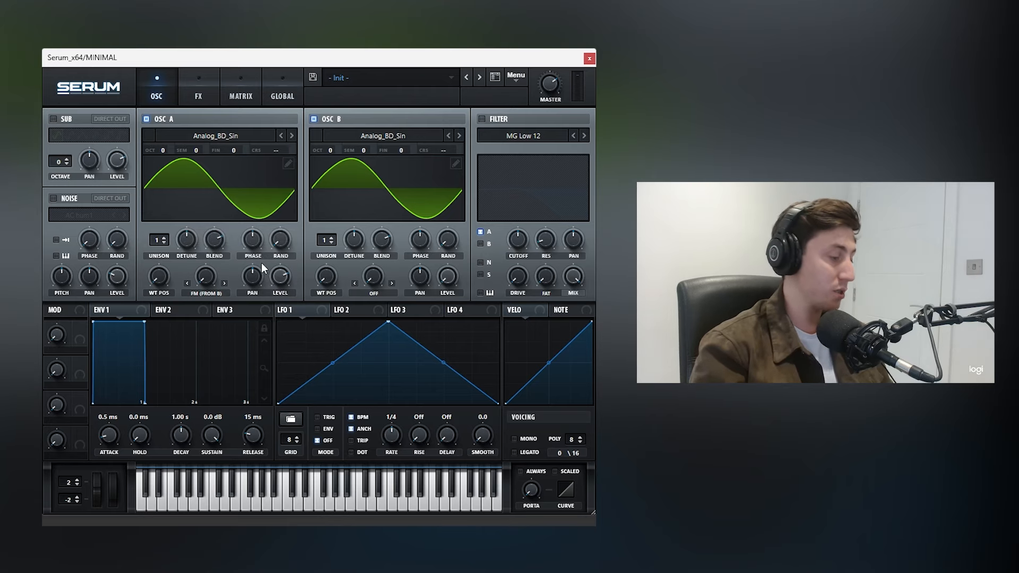
pyautogui.moveTo(202, 282); pyautogui.dragTo(211, 234)
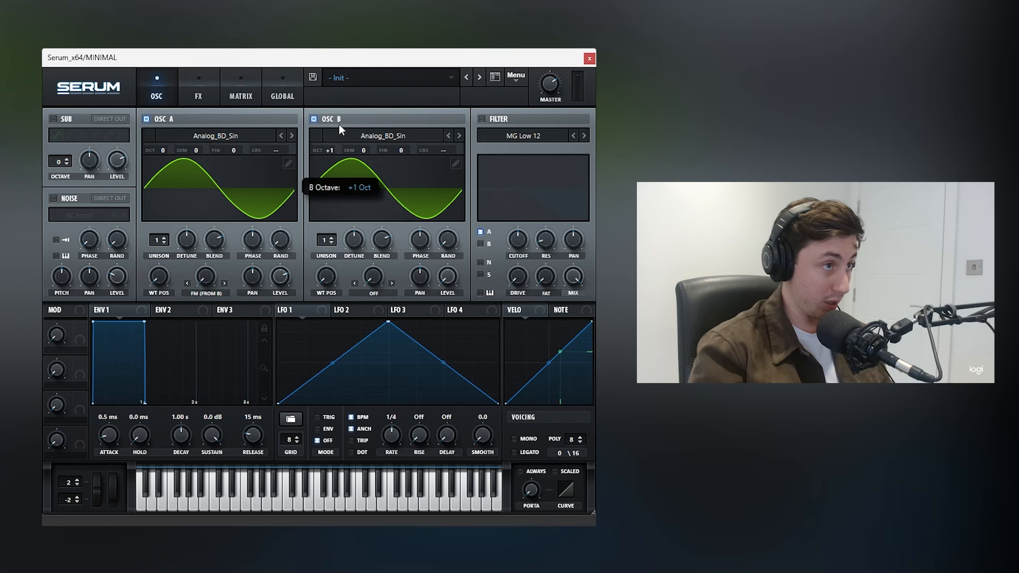
pyautogui.moveTo(338, 124); pyautogui.dragTo(343, 116)
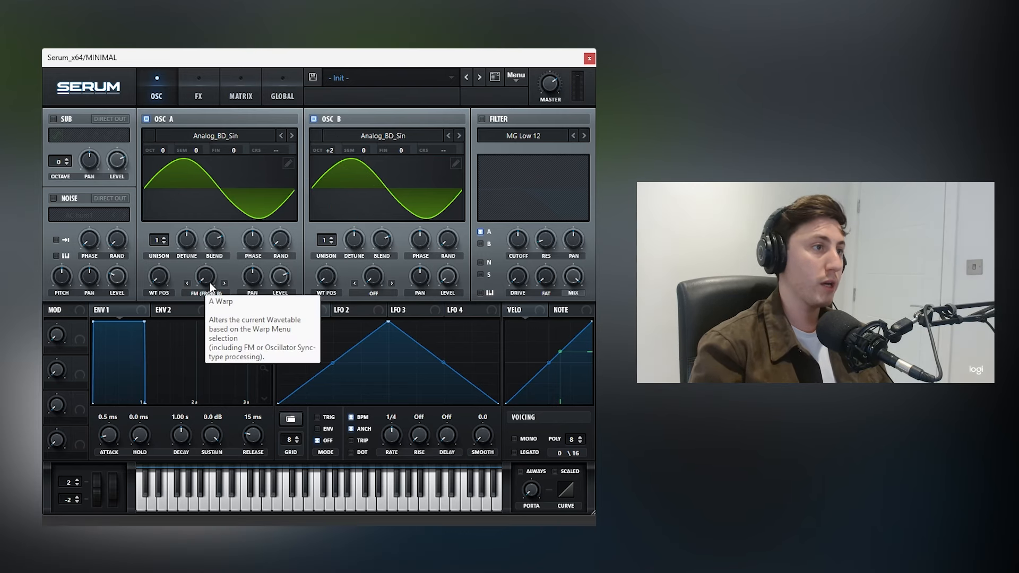
pyautogui.moveTo(212, 279); pyautogui.dragTo(215, 232)
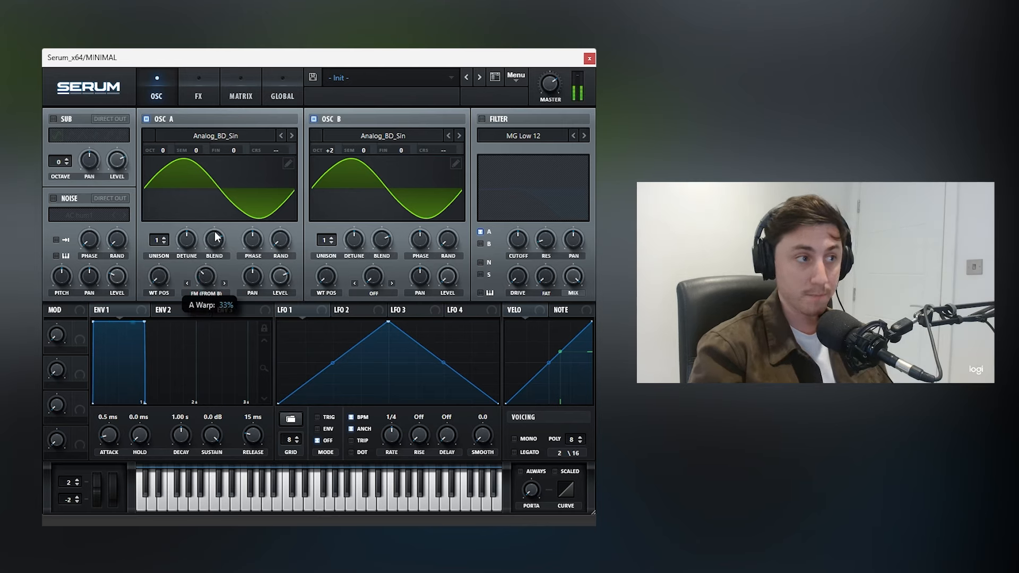
pyautogui.moveTo(318, 149); pyautogui.dragTo(333, 138)
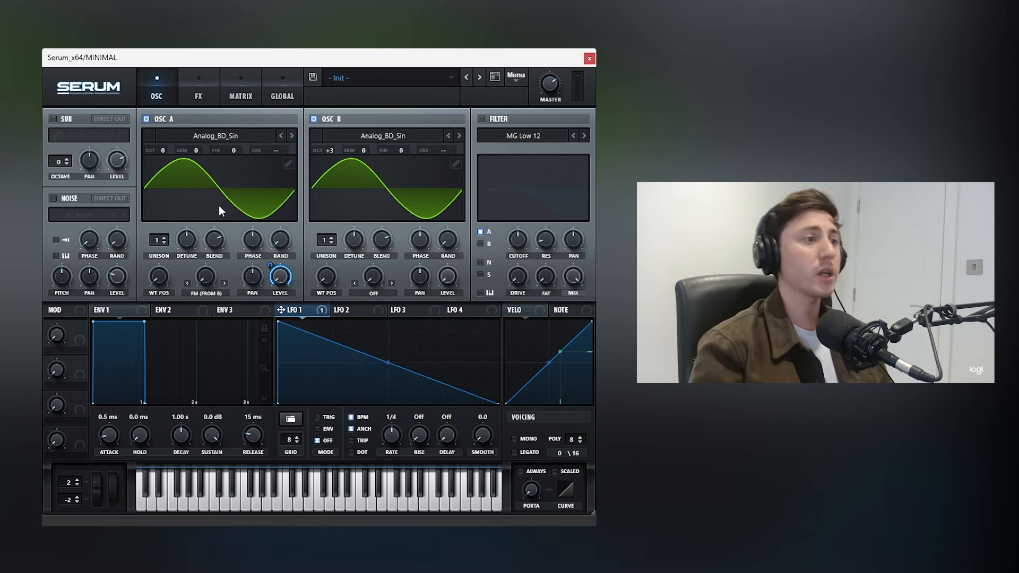
# Bow LFO 1's falling curve outward and set its rate to 1/8, with Oscillator A's warp at 0%.
pyautogui.moveTo(384, 361); pyautogui.dragTo(393, 347)
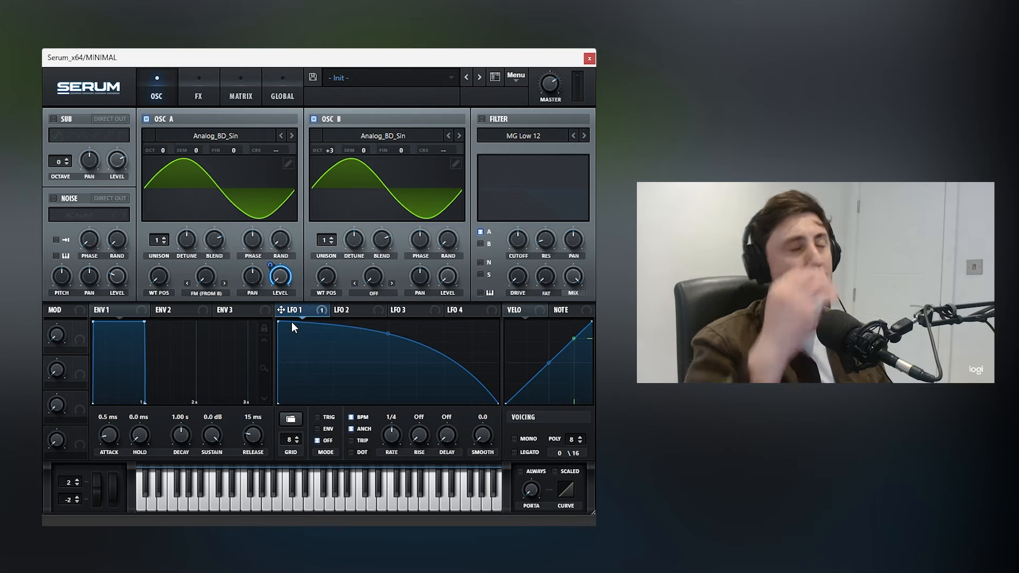
pyautogui.moveTo(203, 278); pyautogui.dragTo(205, 375)
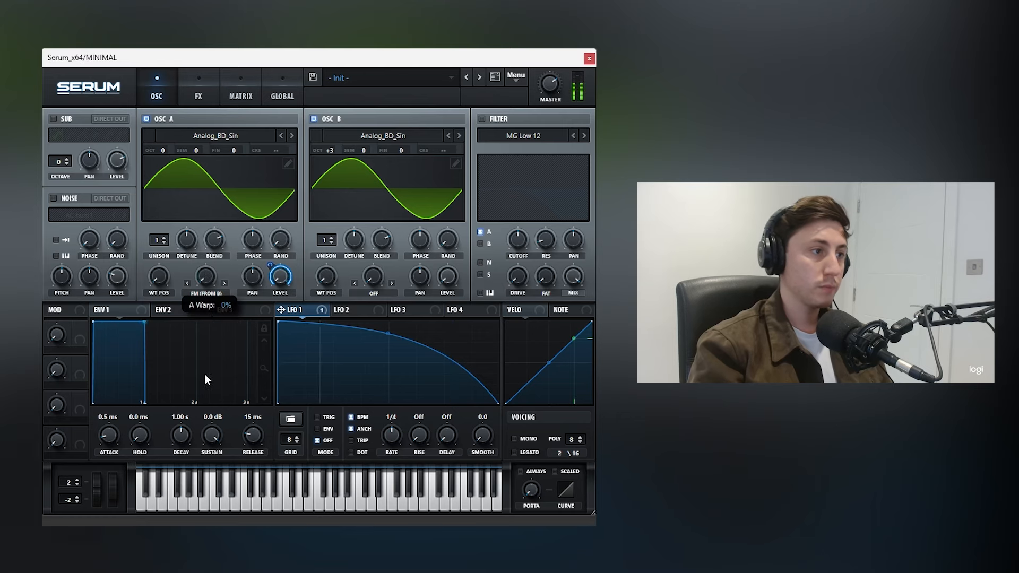
pyautogui.moveTo(403, 426); pyautogui.dragTo(404, 431)
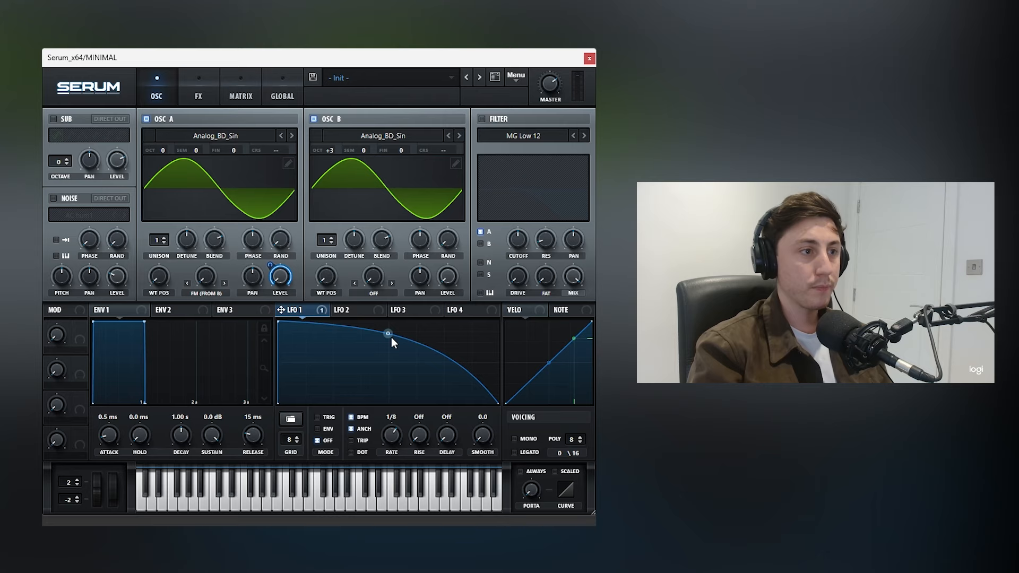
# Set LFO 1 to TRIG mode at a one-bar rate, with a slow rise to a central peak and a concave fall.
pyautogui.moveTo(279, 321); pyautogui.dragTo(310, 301)
pyautogui.moveTo(406, 335); pyautogui.dragTo(406, 333)
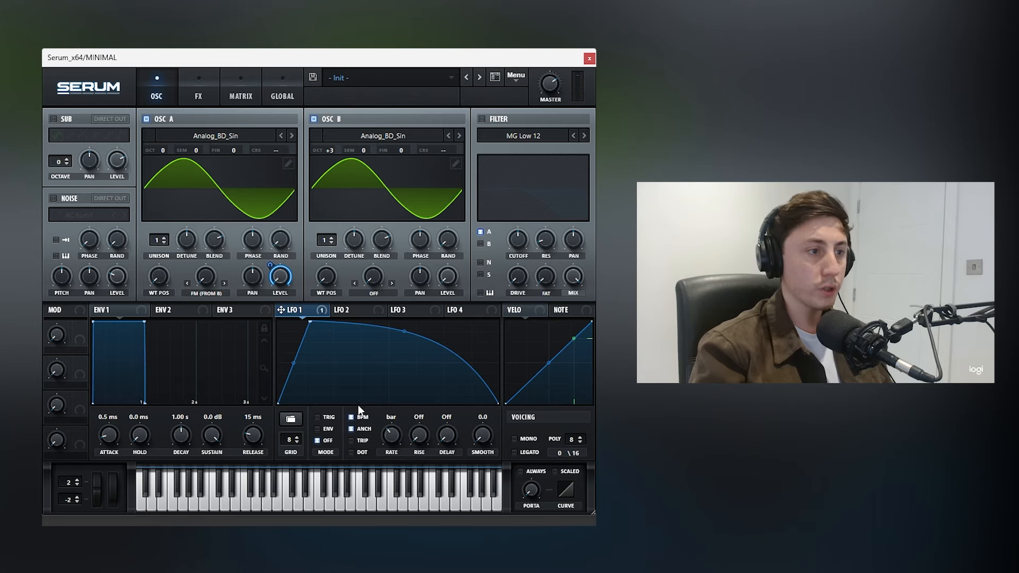
pyautogui.click(323, 420)
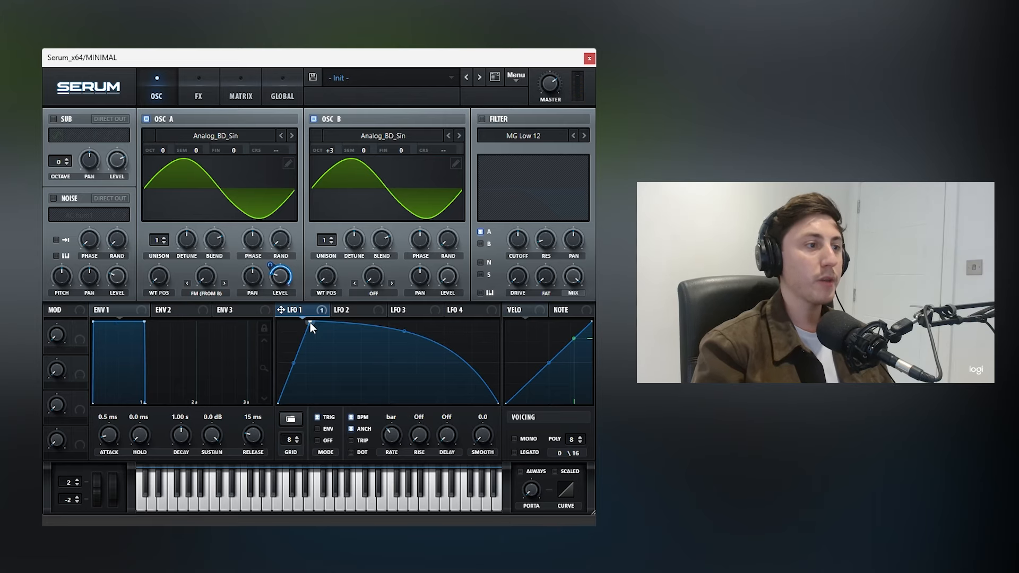
pyautogui.moveTo(310, 322); pyautogui.dragTo(430, 367)
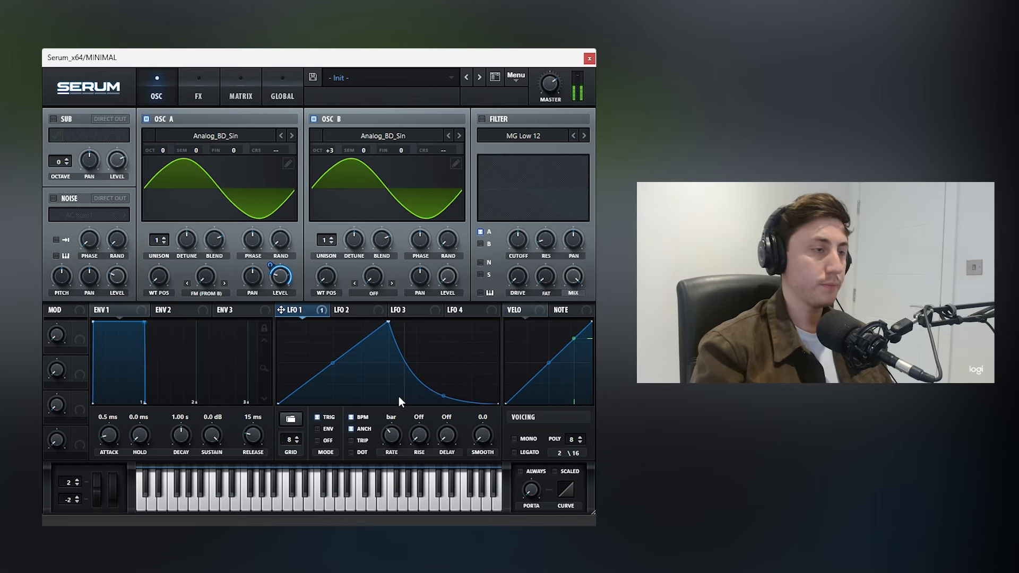
# Enable the MG Low 12 filter on Oscillator A with the cutoff fully open and raise its drive.
pyautogui.click(483, 120)
pyautogui.moveTo(515, 243); pyautogui.dragTo(518, 194)
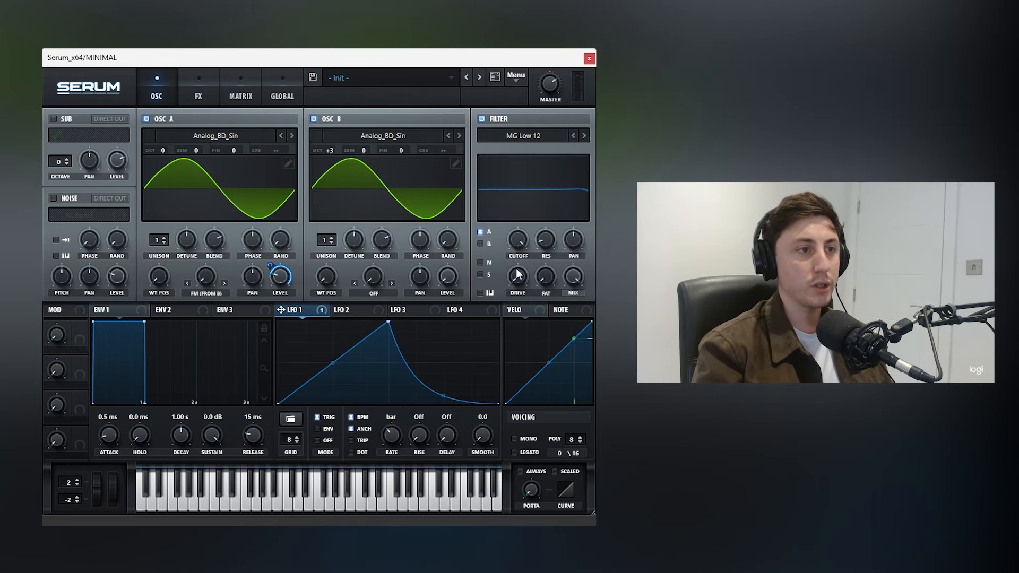
pyautogui.moveTo(517, 272); pyautogui.dragTo(520, 250)
# Enable the Tube distortion effect and increase its drive.
pyautogui.click(198, 90)
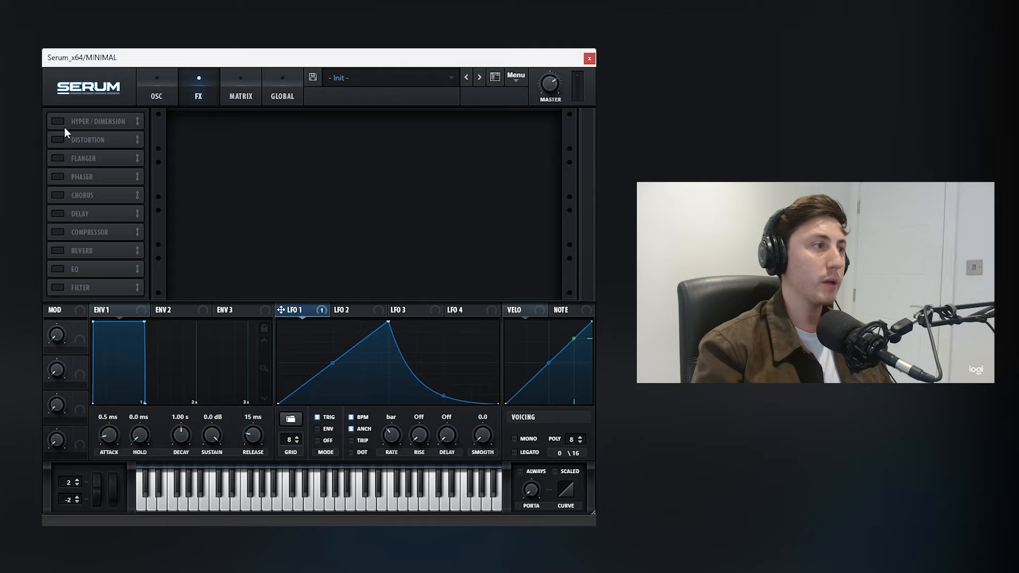
pyautogui.click(58, 140)
pyautogui.moveTo(445, 123); pyautogui.dragTo(448, 109)
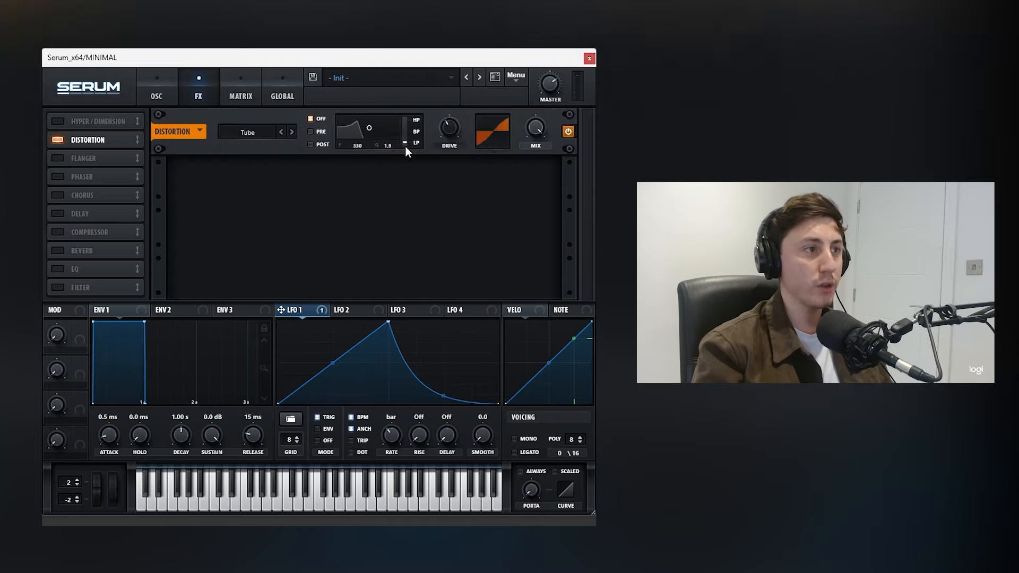
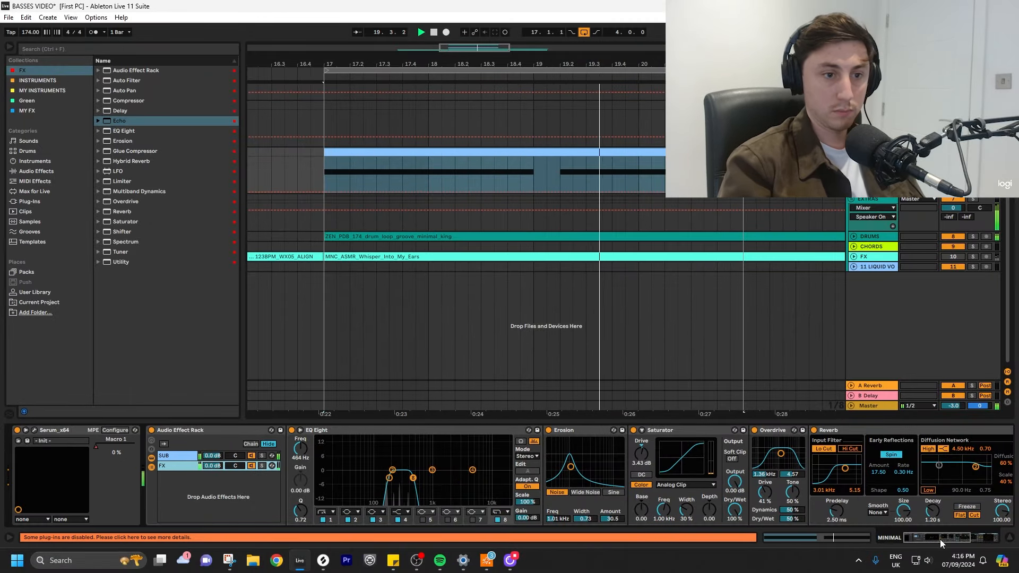
# Raise the Reverb decay on the MINIMAL track's FX chain to 5.45 s during playback.
pyautogui.moveTo(941, 539); pyautogui.dragTo(944, 542)
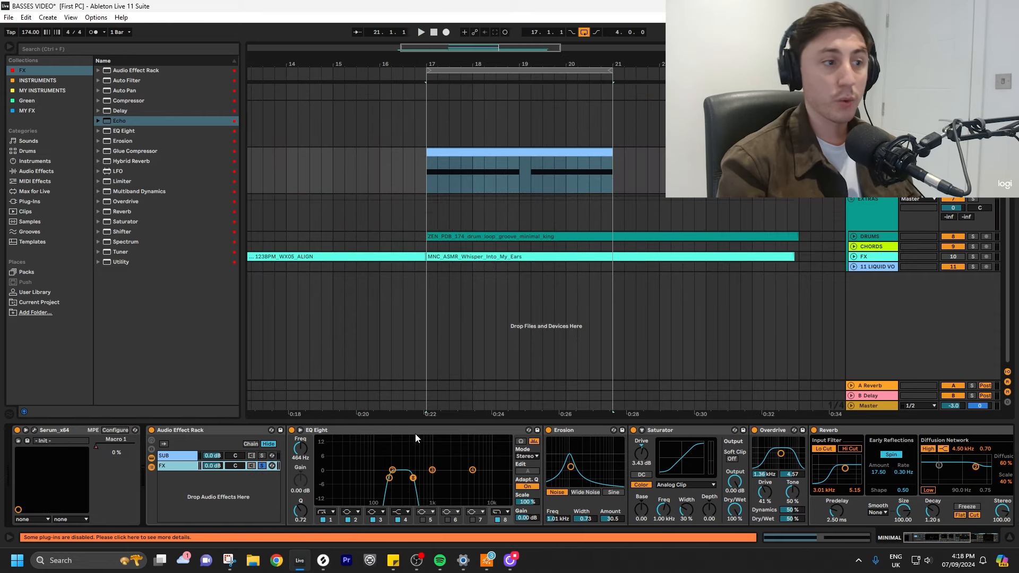
pyautogui.doubleClick(415, 430)
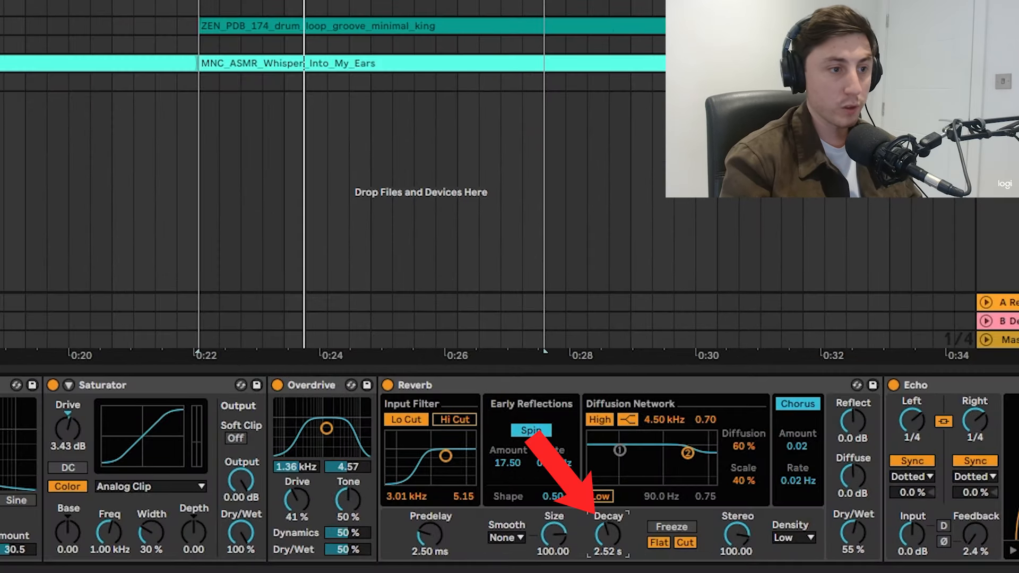
pyautogui.moveTo(611, 534); pyautogui.dragTo(619, 522)
pyautogui.press('space')
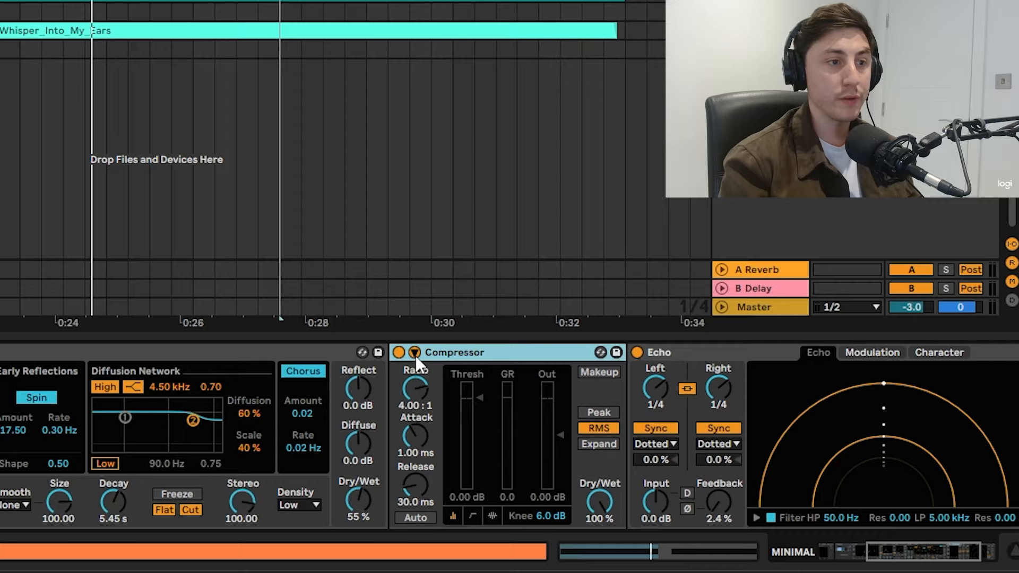
# Sidechain the Compressor after the Reverb from 1-SIDECHAIN and lower its threshold.
pyautogui.click(415, 354)
pyautogui.click(422, 368)
pyautogui.click(439, 398)
pyautogui.click(439, 109)
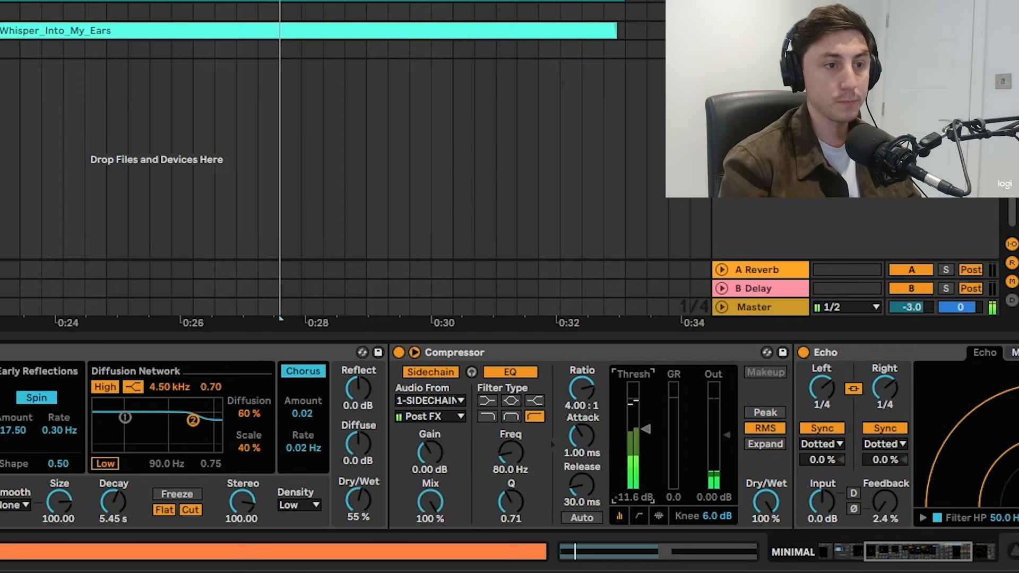
pyautogui.moveTo(646, 452); pyautogui.dragTo(642, 470)
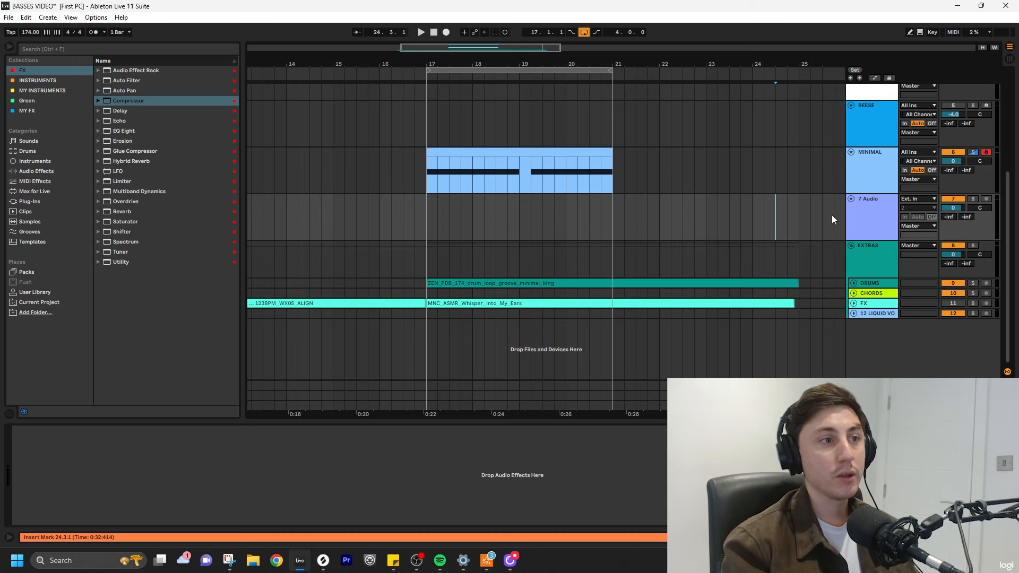
# Rename the new audio track RECORDING and set its audio input to the MINIMAL track.
pyautogui.click(855, 214)
pyautogui.hotkey('ctrl', 'r')
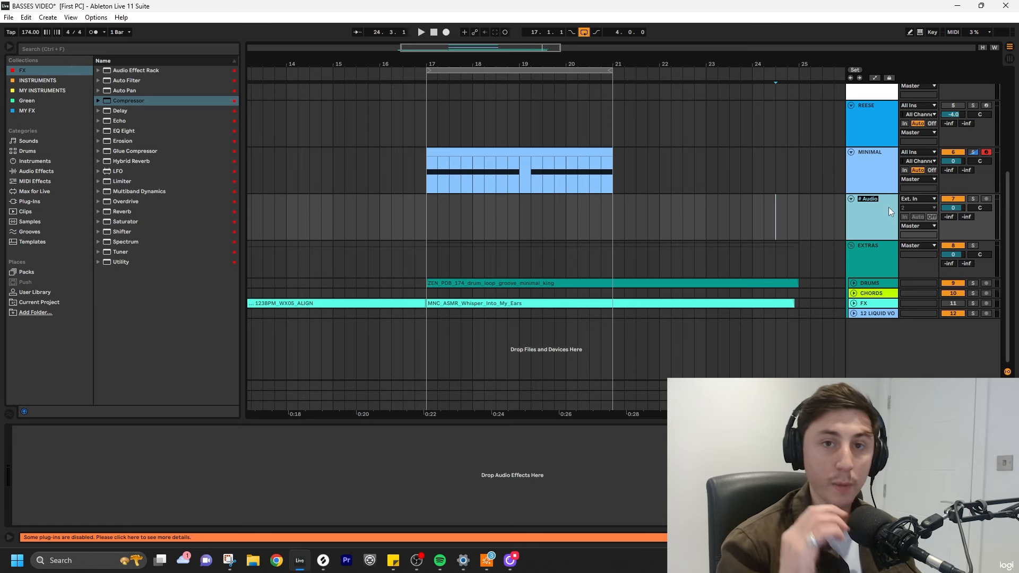
pyautogui.write('RECORDING')
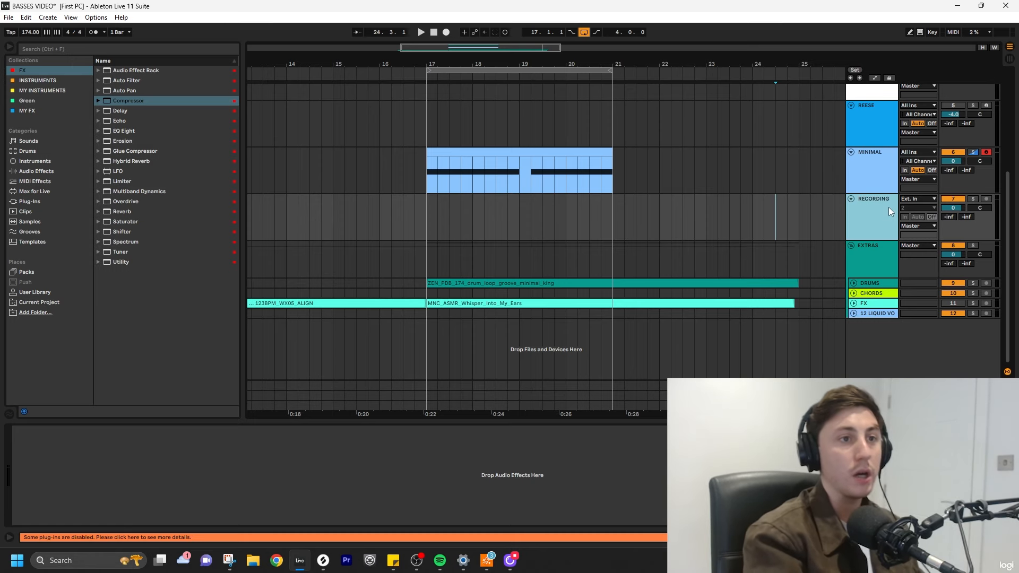
pyautogui.press('Return')
pyautogui.click(925, 199)
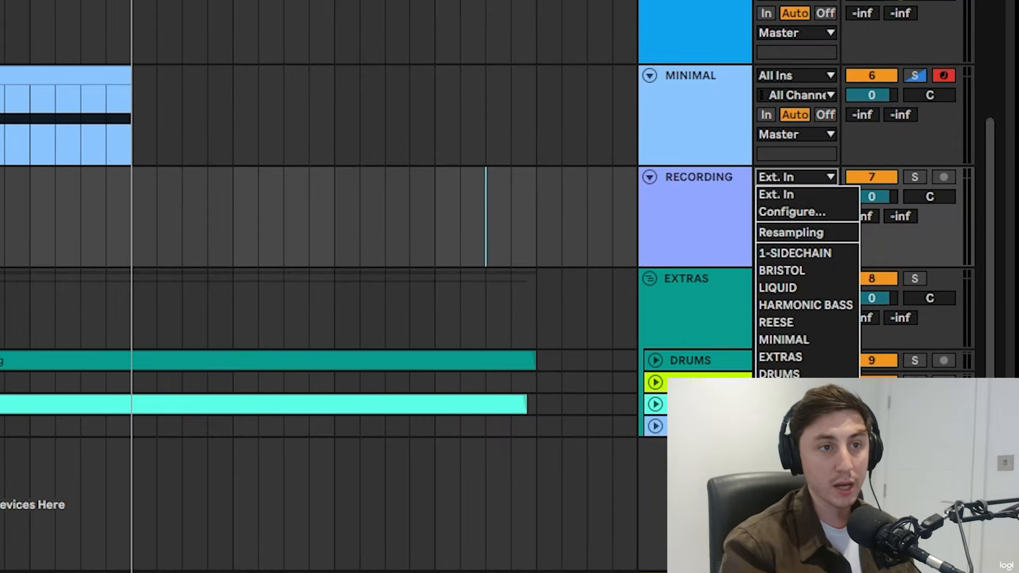
pyautogui.click(804, 340)
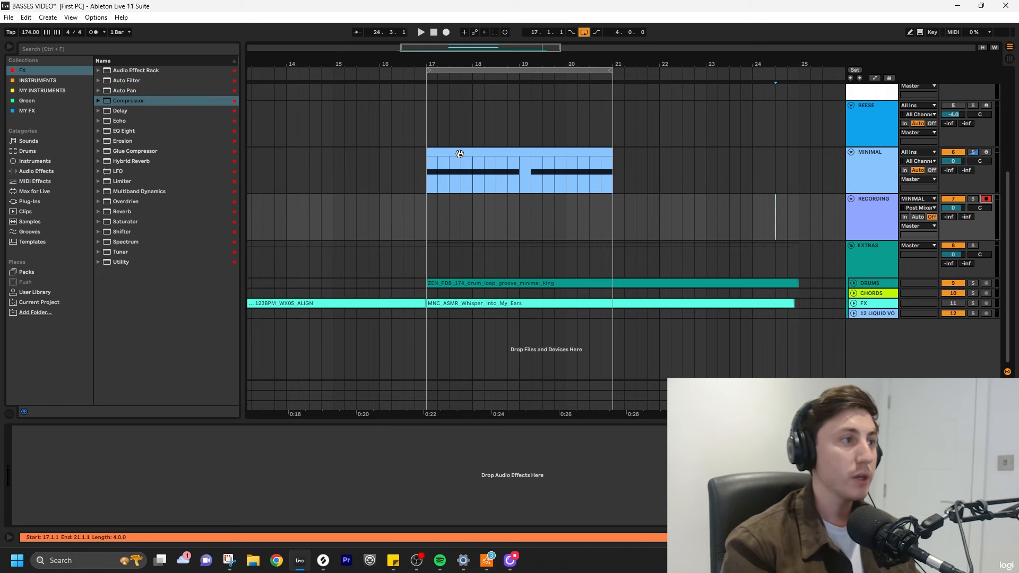
# Show Serum's Macro 1 automation on the MINIMAL track.
pyautogui.click(459, 154)
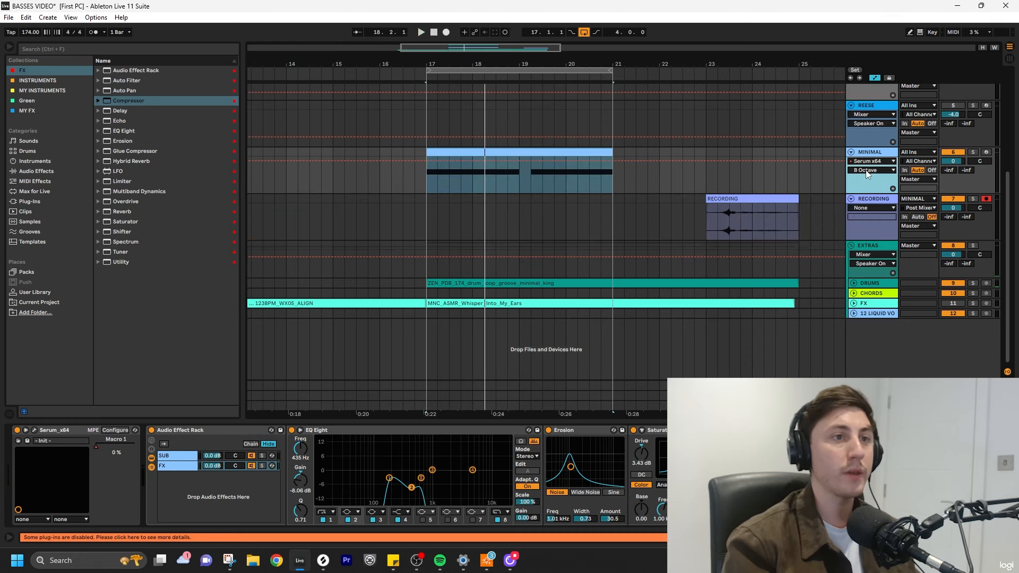
pyautogui.click(870, 170)
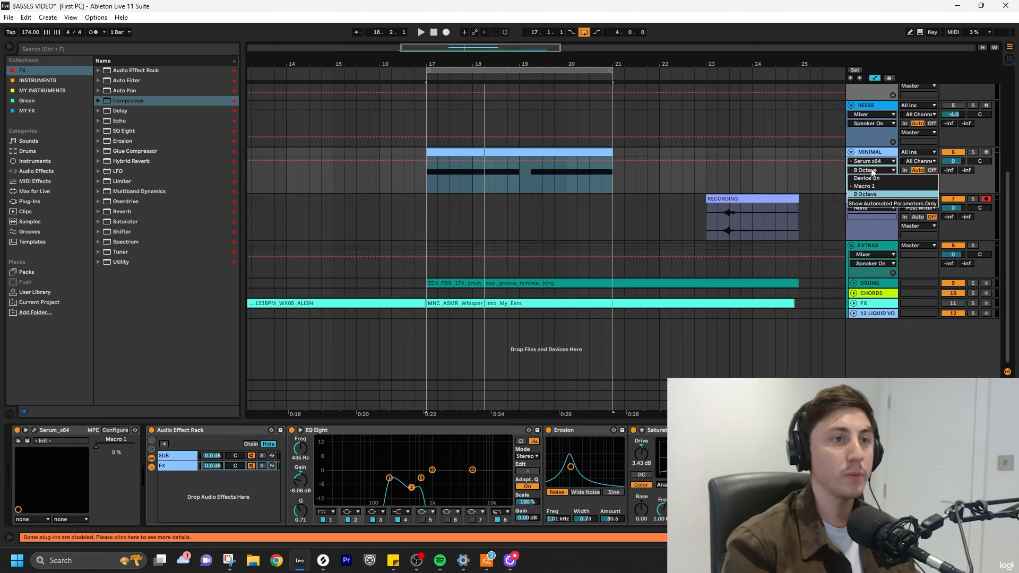
pyautogui.click(875, 187)
pyautogui.scroll(5, 465, 216)
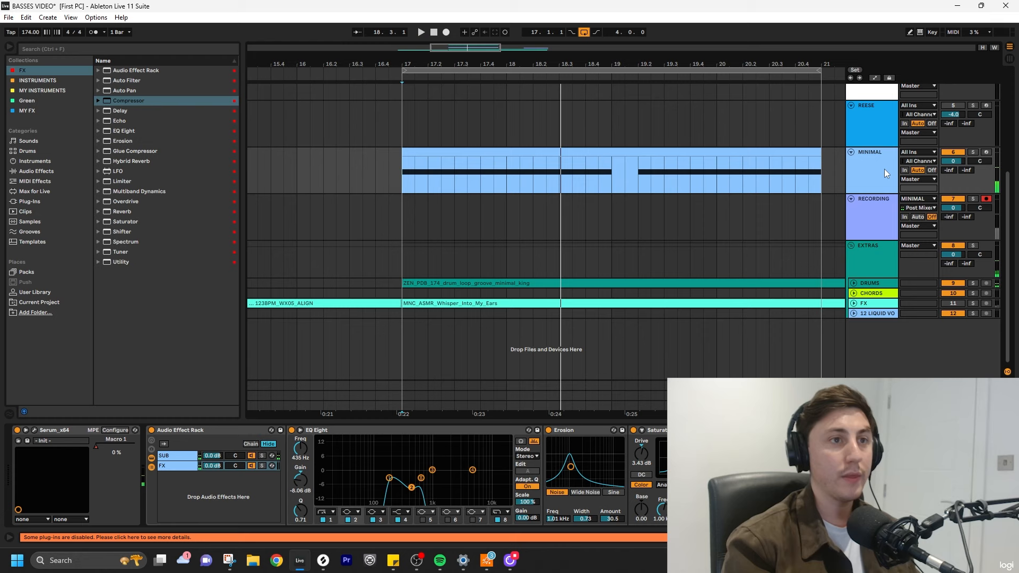
# Record another pass of the bass onto the RECORDING track and move the new take to 25.3.
pyautogui.click(884, 222)
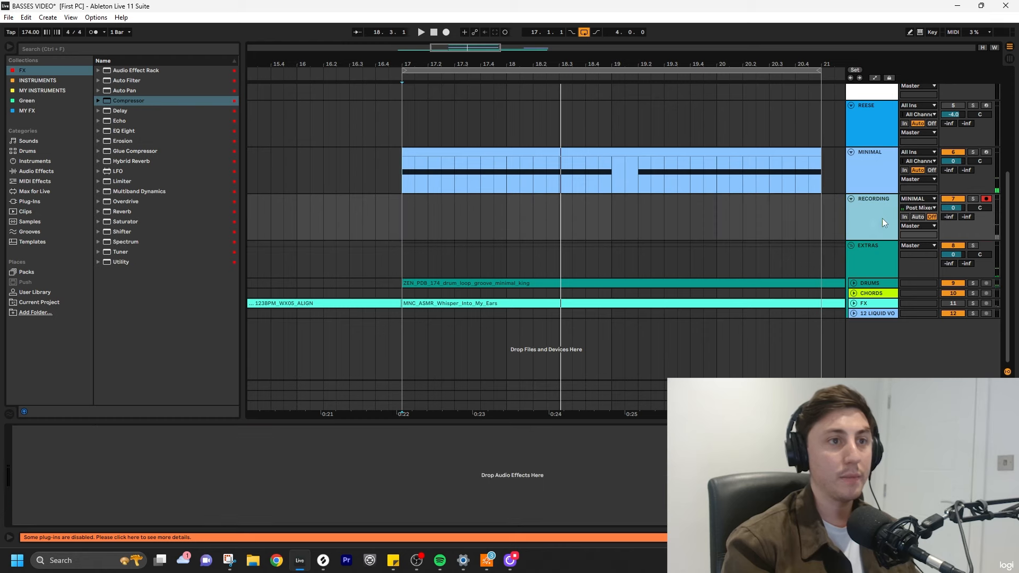
pyautogui.click(446, 33)
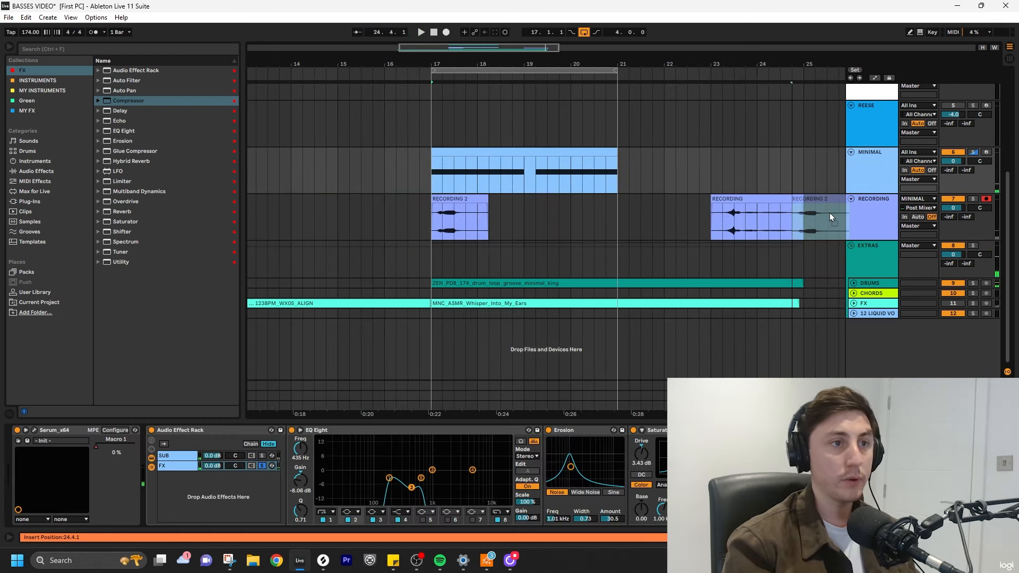
pyautogui.moveTo(832, 213); pyautogui.dragTo(841, 213)
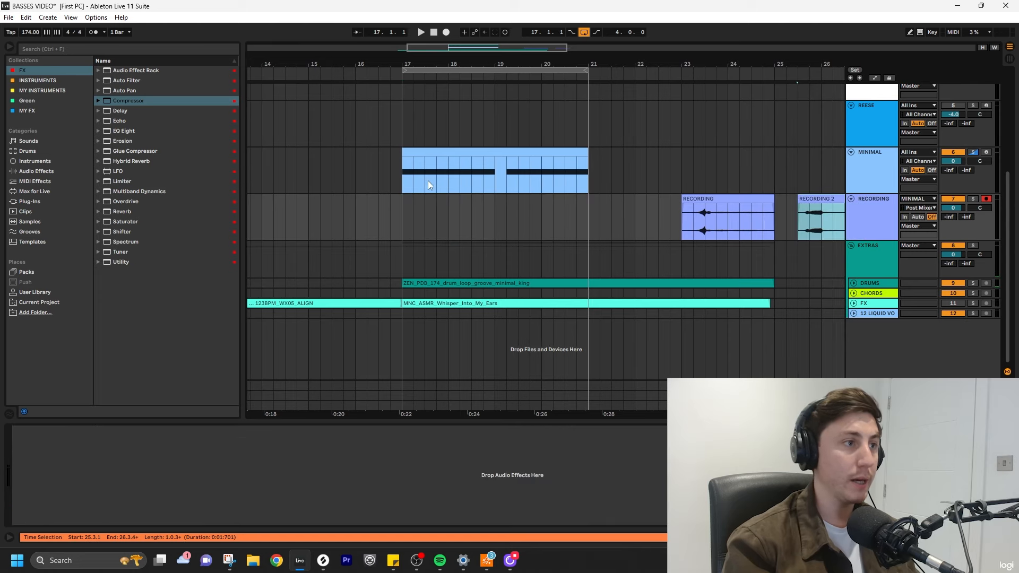
# Bow the MINIMAL track's Macro 1 automation into a curved rise across bar 17 during playback.
pyautogui.click(449, 152)
pyautogui.click(891, 164)
pyautogui.press('a')
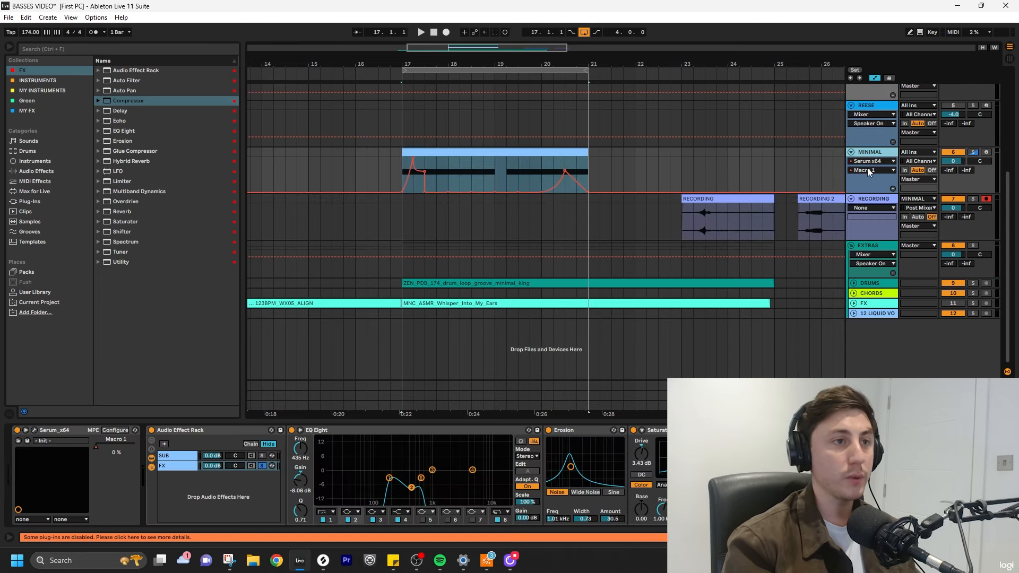
pyautogui.scroll(5, 409, 177)
pyautogui.press('space')
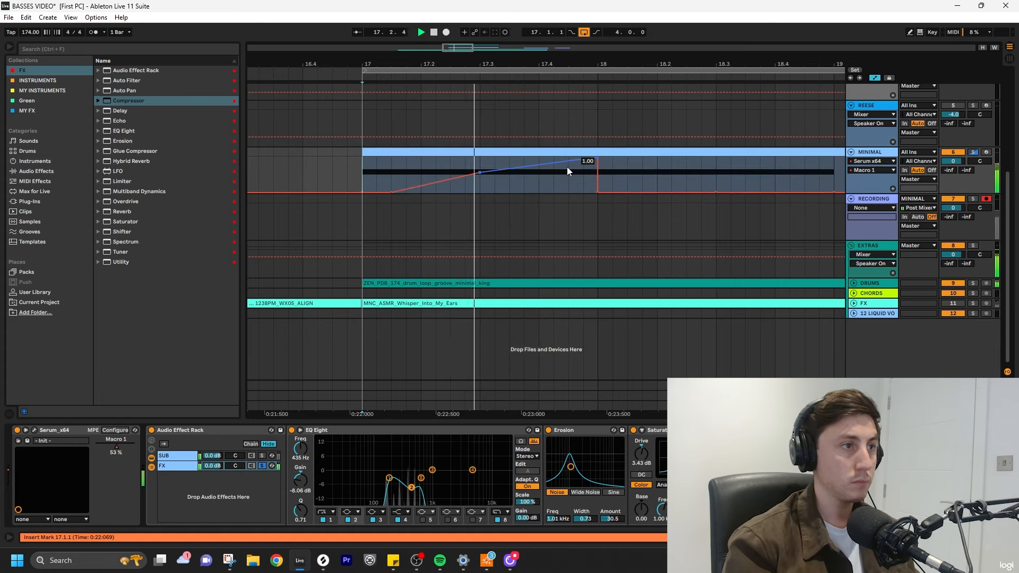
pyautogui.moveTo(568, 168); pyautogui.dragTo(569, 191)
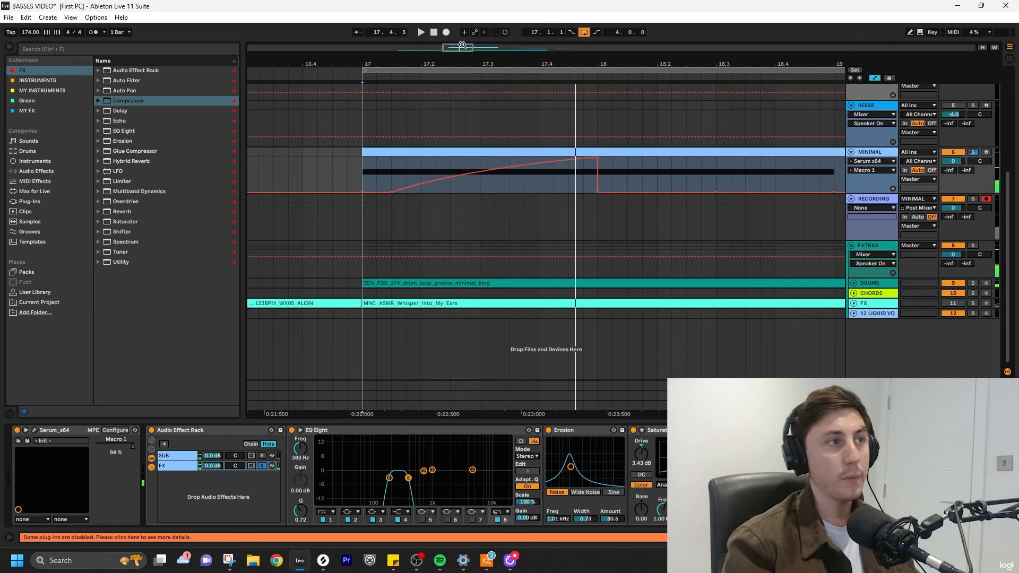
# Record further bass takes onto the RECORDING track and place RECORDING 4 directly after RECORDING 2.
pyautogui.click(446, 32)
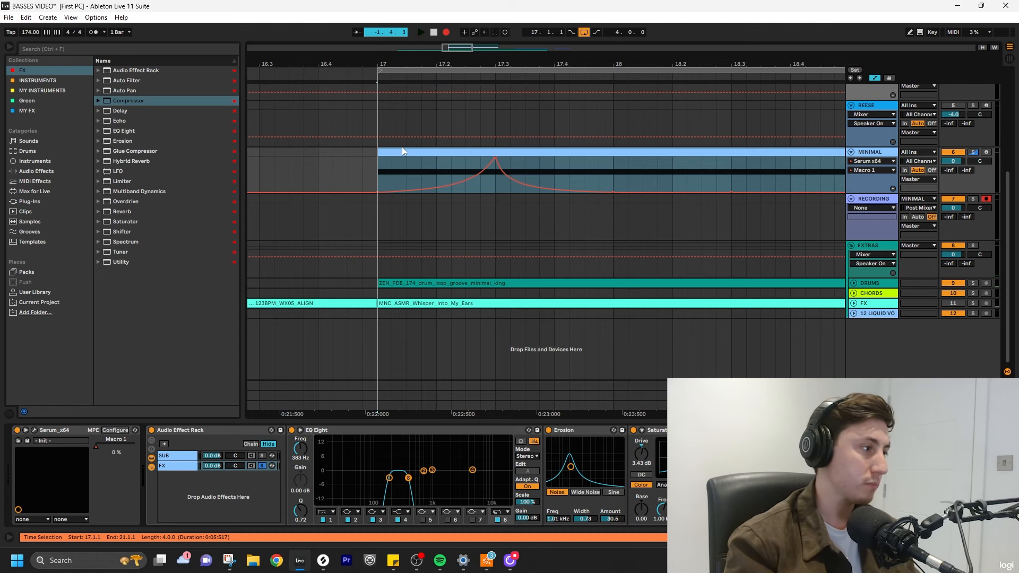
pyautogui.press('F9')
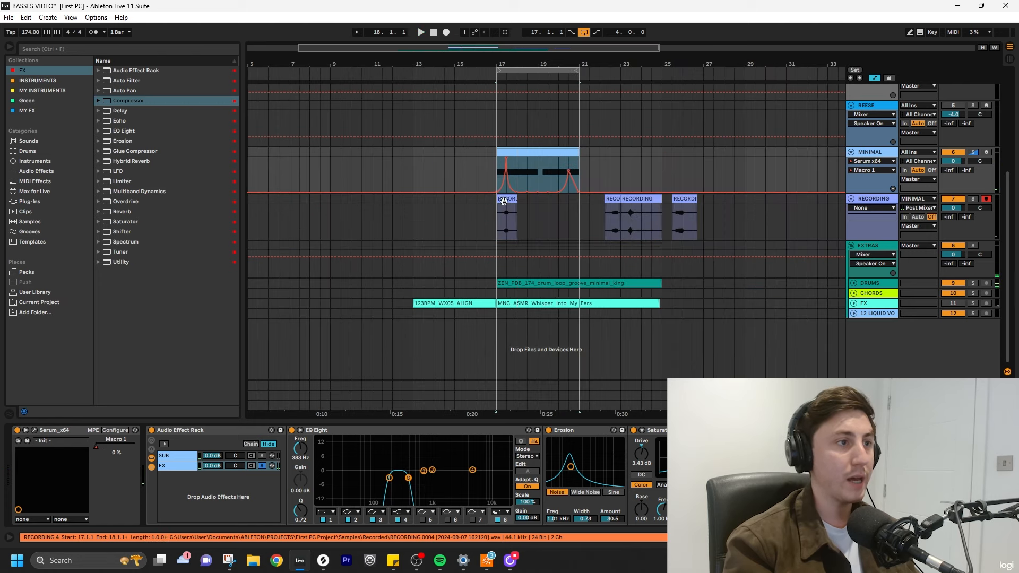
pyautogui.click(722, 211)
pyautogui.scroll(5, 709, 207)
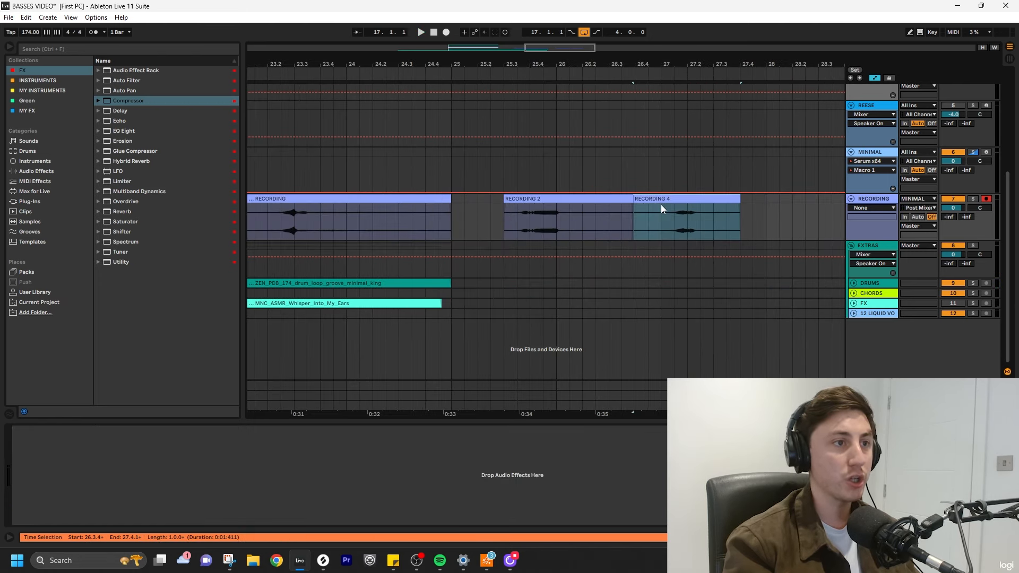
# Audition the RECORDING 3 take and the first RECORDING take.
pyautogui.scroll(-3, 661, 205)
pyautogui.click(460, 201)
pyautogui.scroll(3, 455, 218)
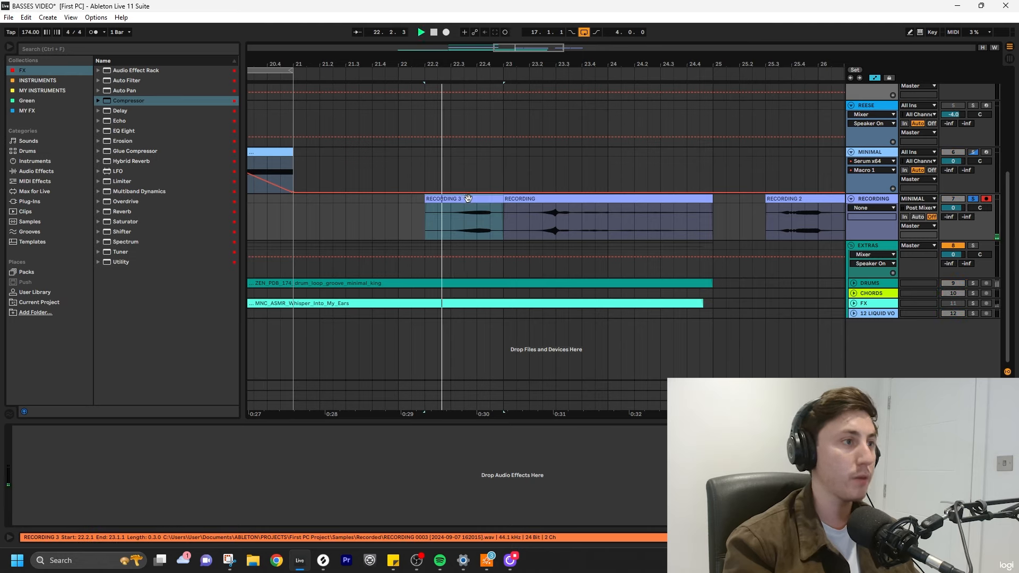
pyautogui.click(520, 200)
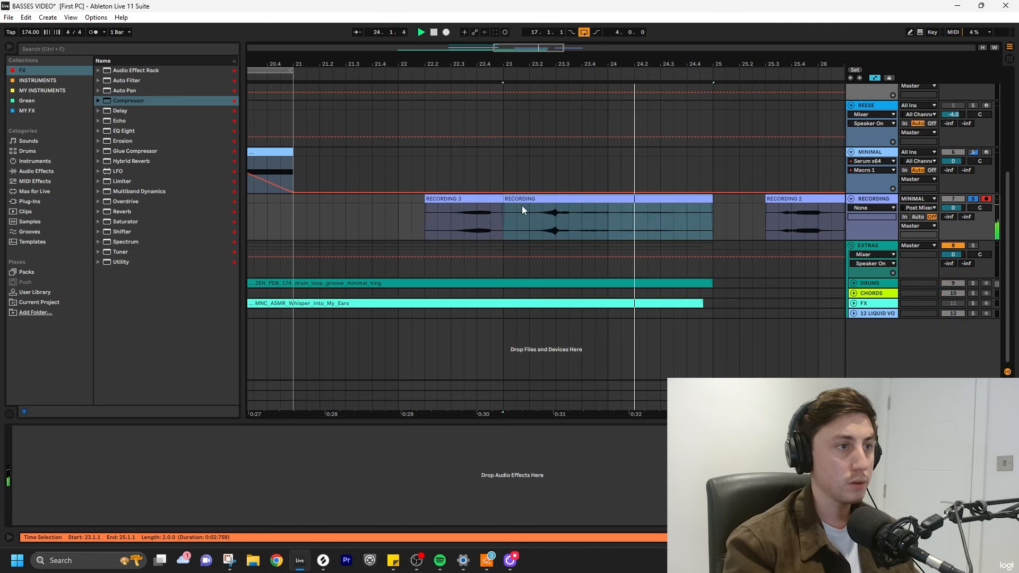
# Set the first RECORDING clip's Beats warping to preserve 1/8 with a transient envelope of 32.
pyautogui.doubleClick(585, 223)
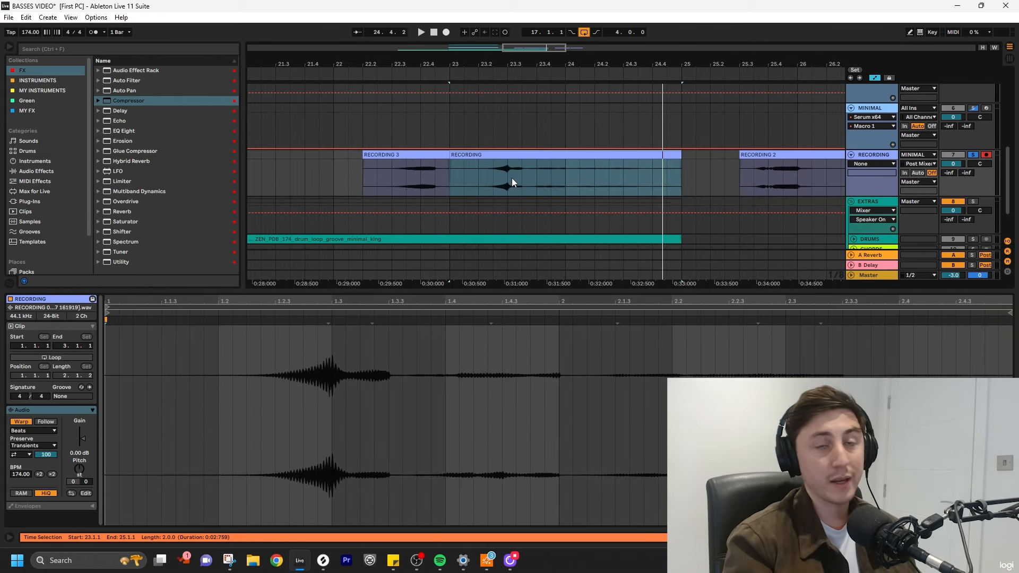
pyautogui.click(38, 432)
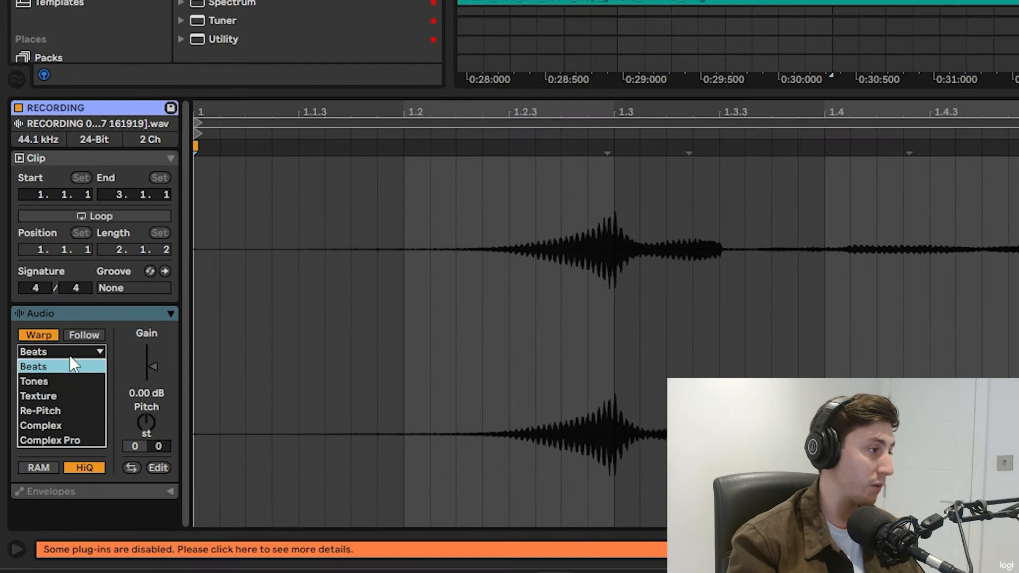
pyautogui.click(30, 444)
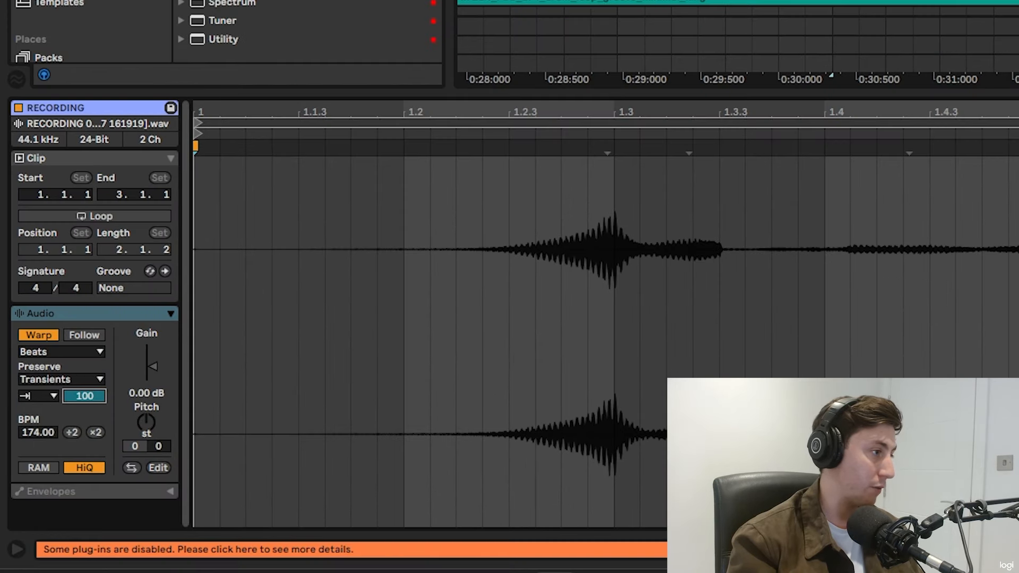
pyautogui.click(79, 380)
pyautogui.click(53, 441)
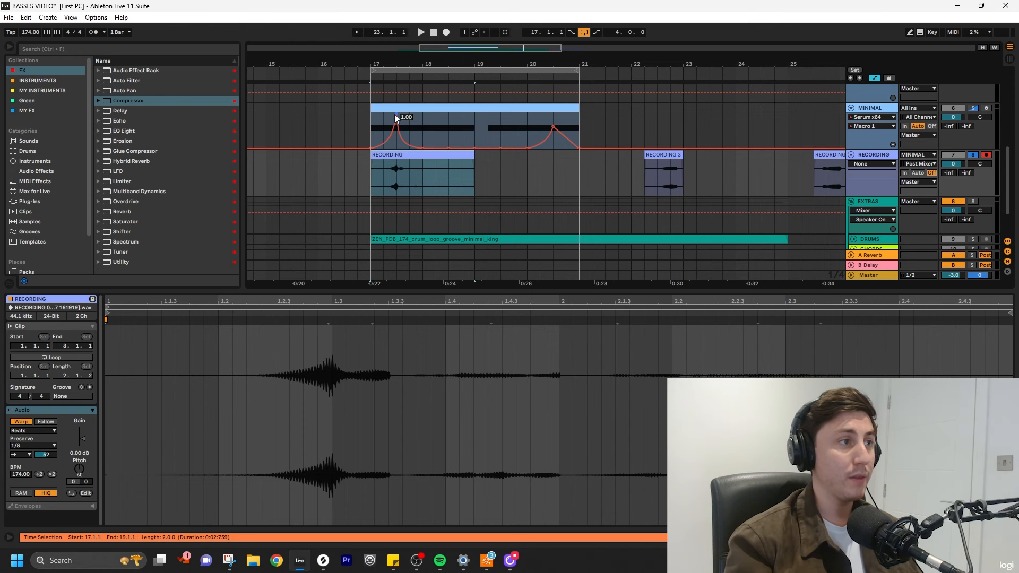
# Unsolo the MINIMAL track and mute its rack's FX chain, leaving the SUB to play under the recorded clip.
pyautogui.click(395, 116)
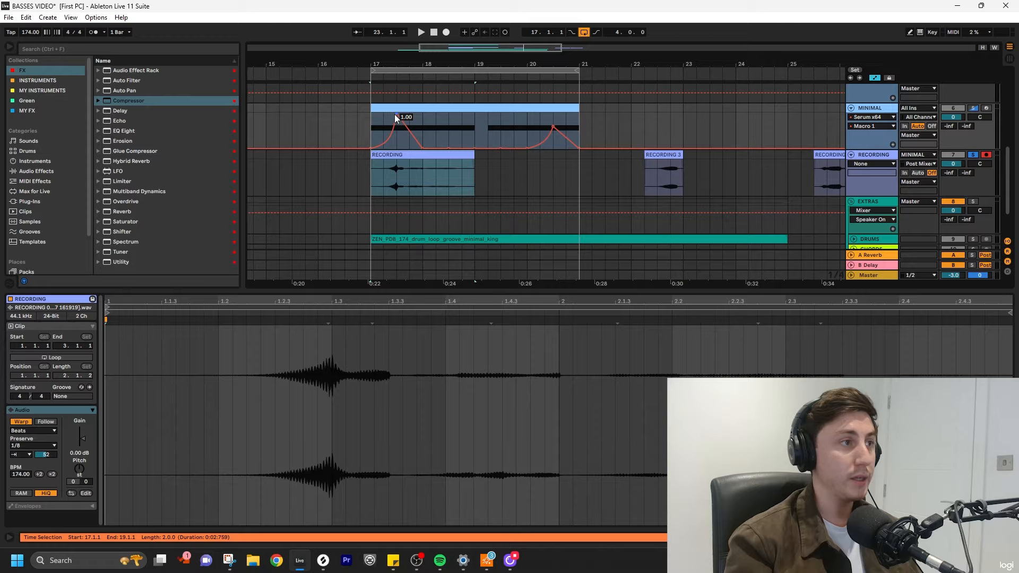
pyautogui.click(436, 123)
pyautogui.click(975, 109)
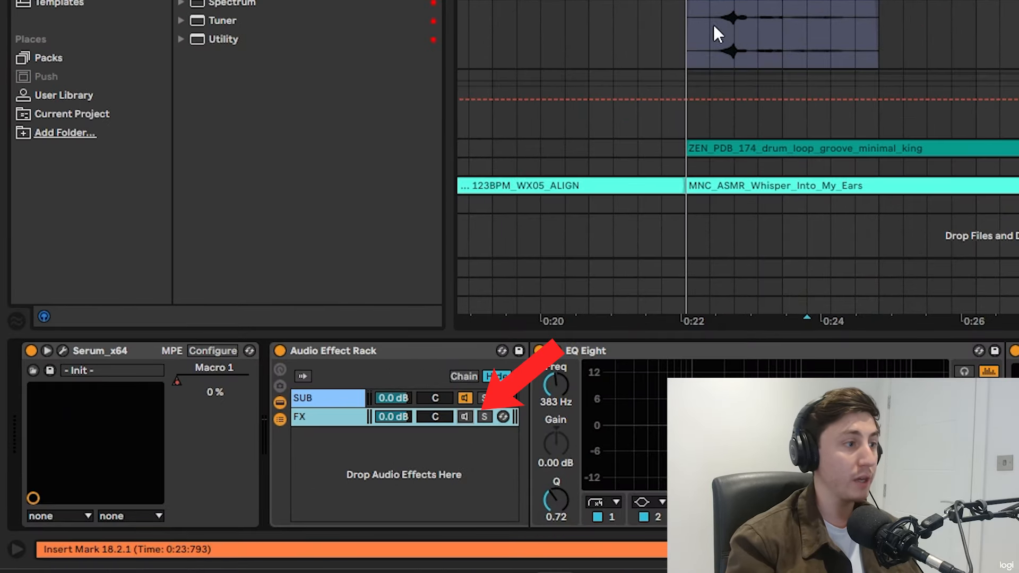
pyautogui.click(405, 192)
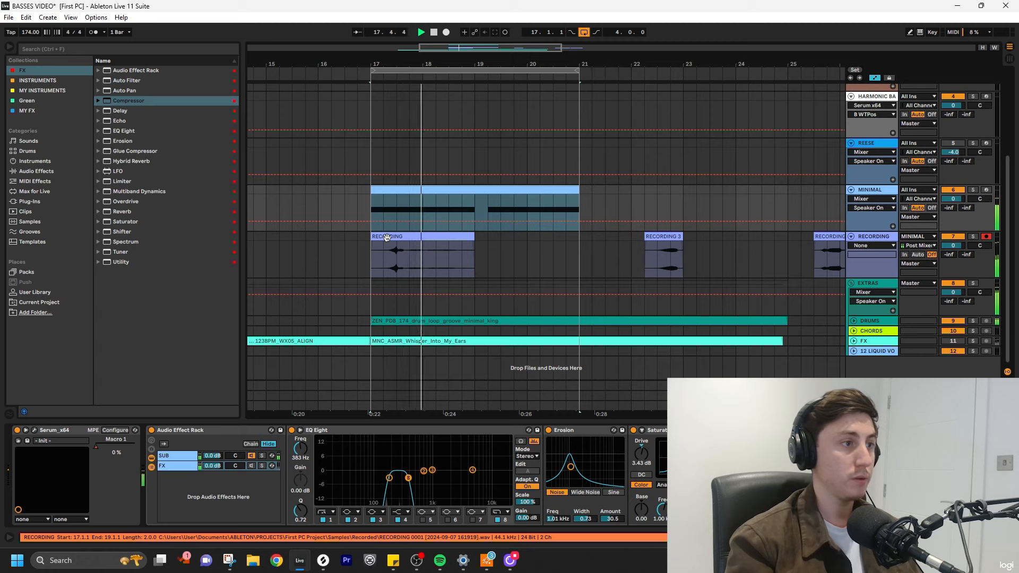
pyautogui.press('space')
# Duplicate the RECORDING clip's second bar twice to fill the track from bar 19 to bar 21.
pyautogui.moveTo(475, 249); pyautogui.dragTo(419, 263)
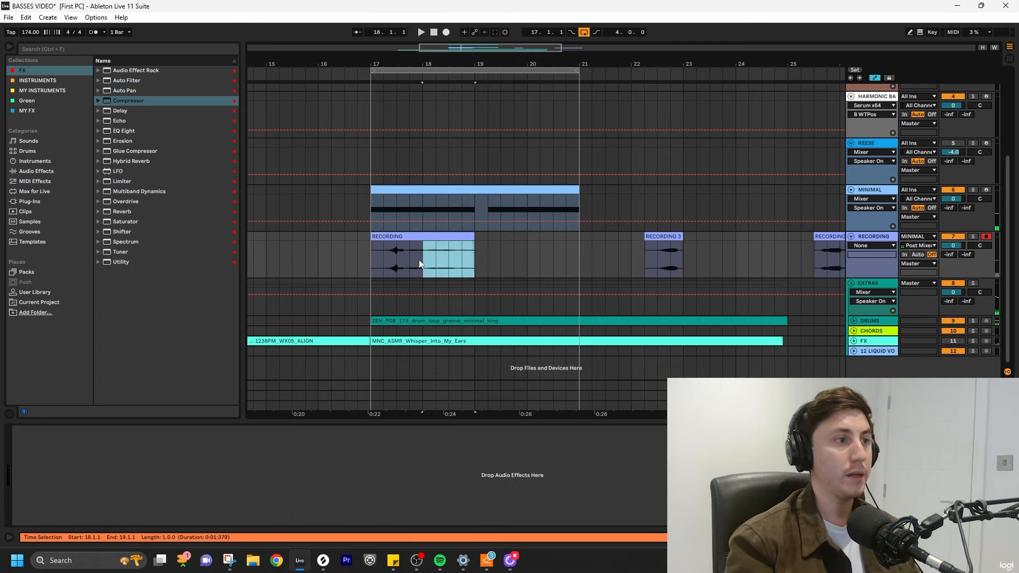
pyautogui.hotkey('ctrl', 'd')
pyautogui.hotkey('ctrl', 'd')
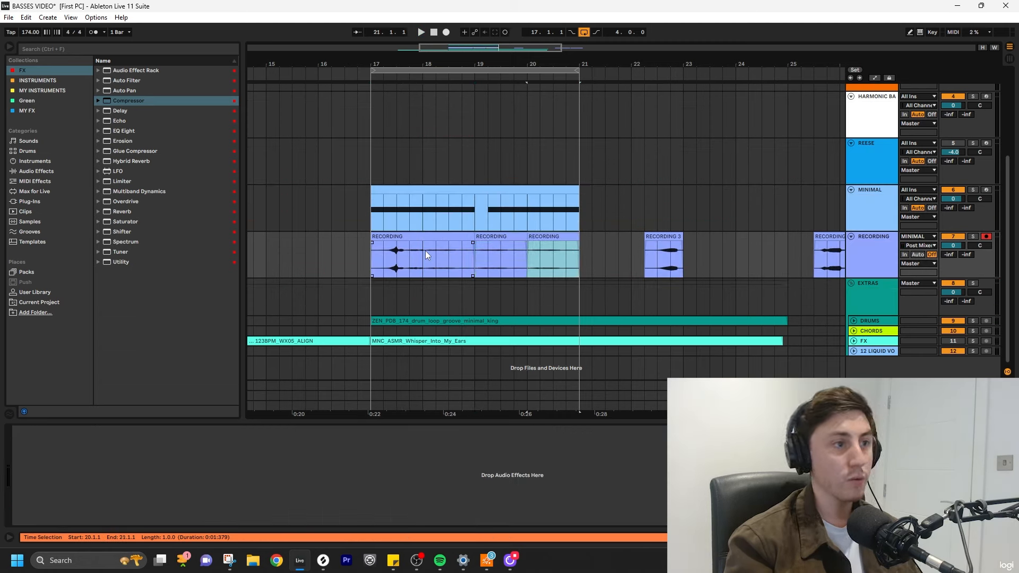
# Play the arrangement from bar 17 and move the RECORDING 3 clip to bar 19.
pyautogui.click(389, 237)
pyautogui.press('space')
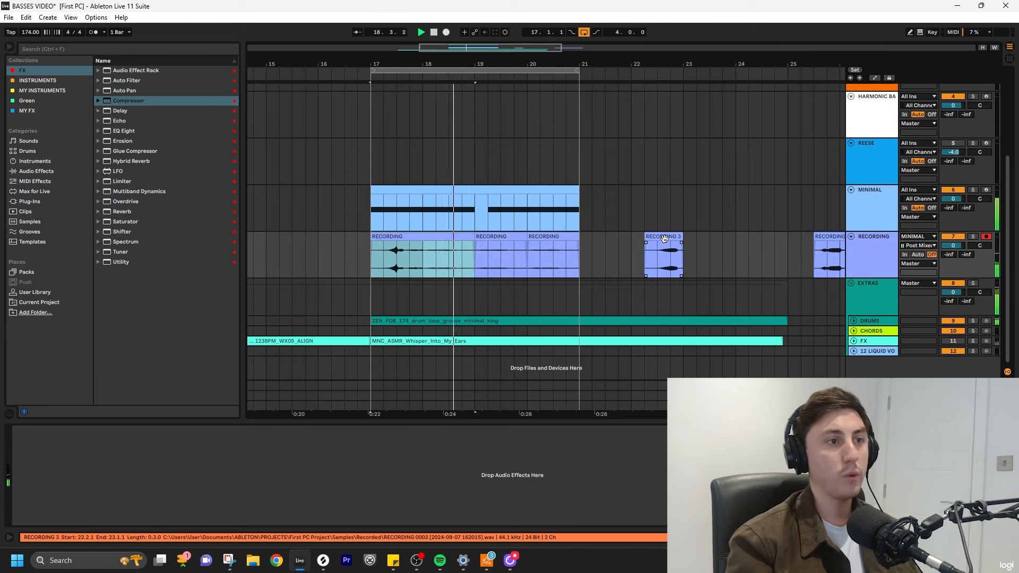
pyautogui.click(665, 238)
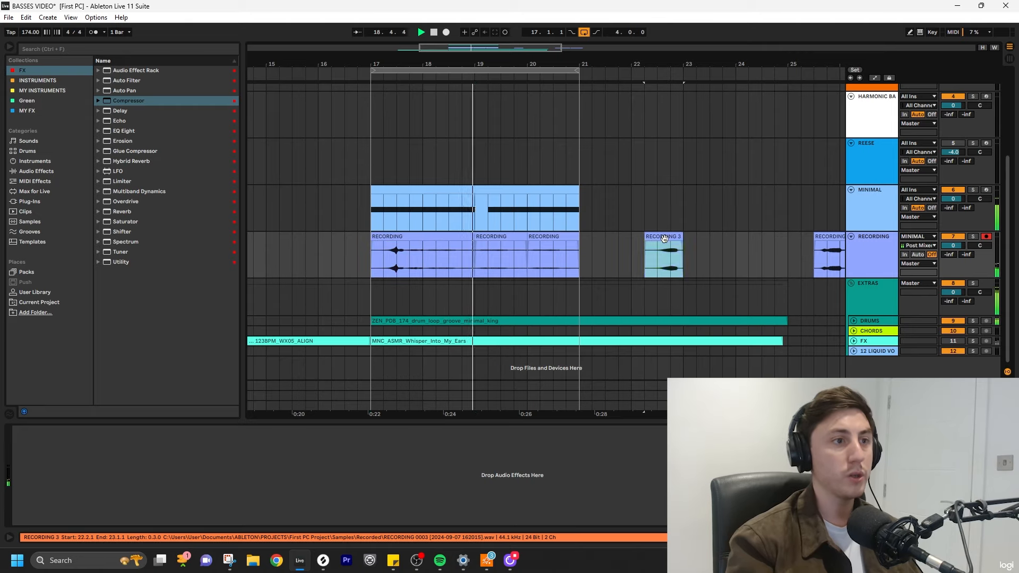
pyautogui.moveTo(665, 238); pyautogui.dragTo(521, 259)
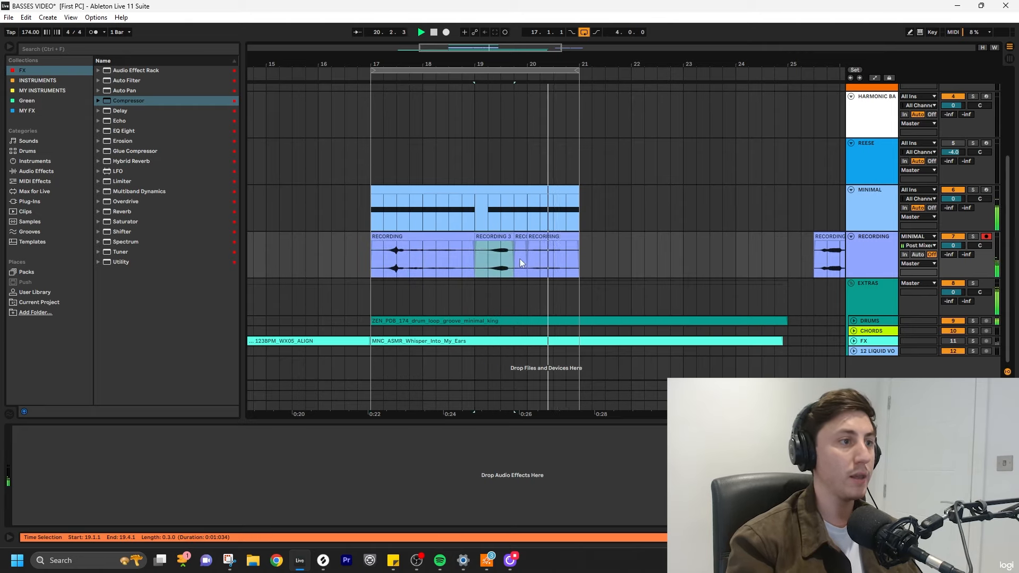
# Move the RECORDING 3 clip onto a new audio track below RECORDING and sidechain that track's Compressor to 1-SIDECHAIN.
pyautogui.scroll(-4, 610, 244)
pyautogui.click(863, 247)
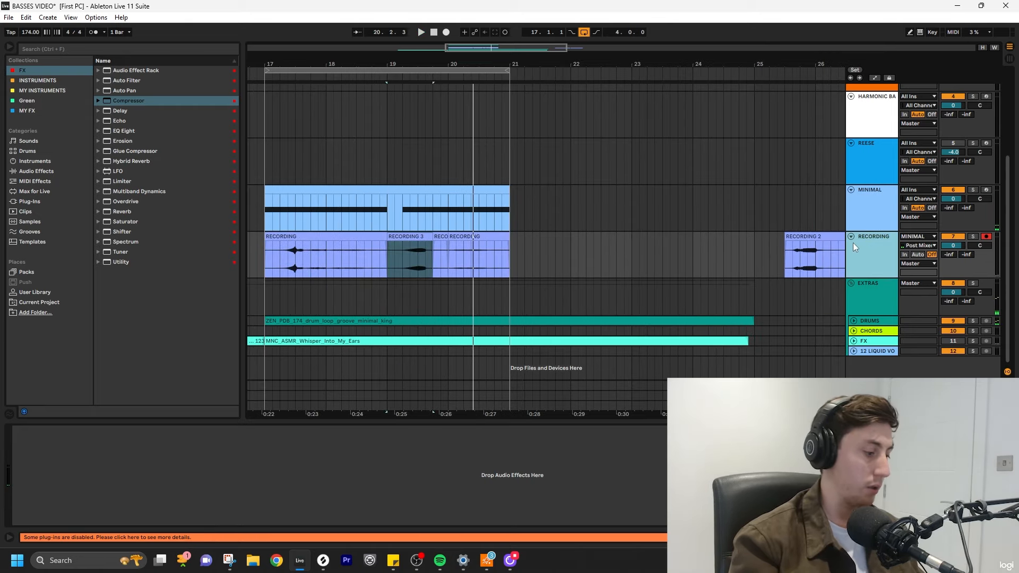
pyautogui.hotkey('ctrl', 't')
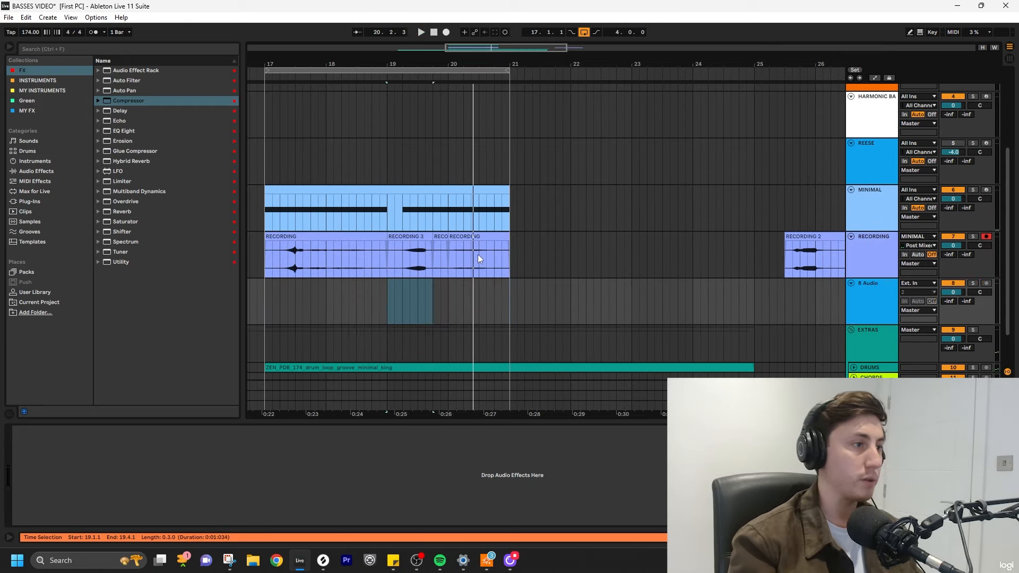
pyautogui.moveTo(405, 233); pyautogui.dragTo(408, 287)
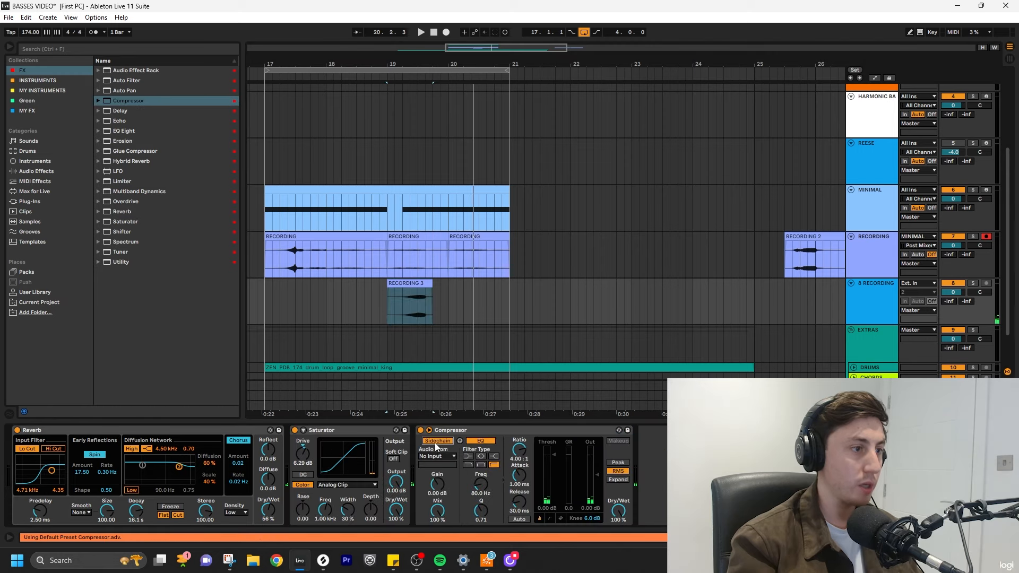
pyautogui.click(435, 447)
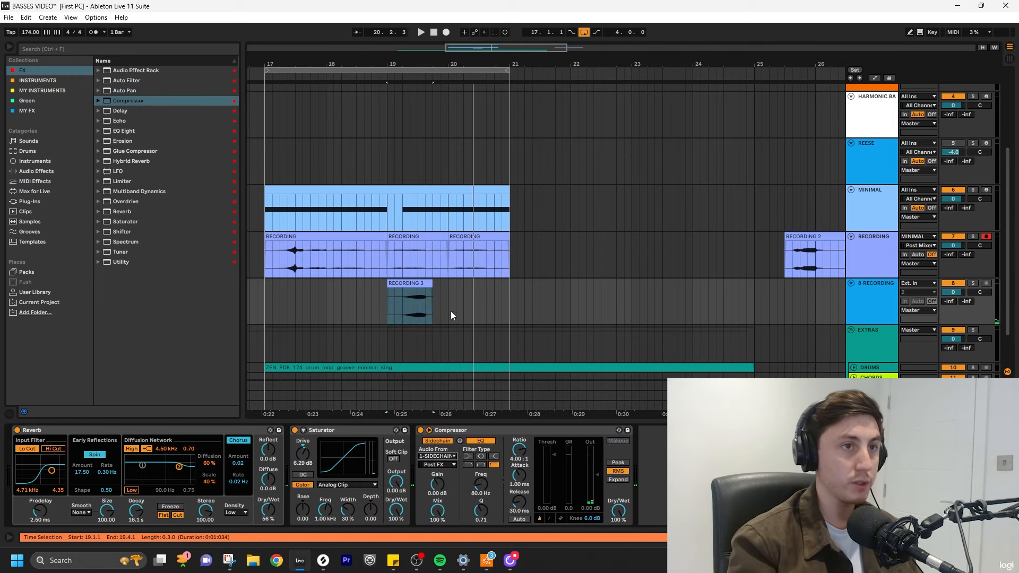
# Move the RECORDING 2 slice at 25.4 onto the 8 RECORDING track, trimmed to 25.4.3 through 26.1.1 with a fade-out, and audition it.
pyautogui.scroll(2, 541, 223)
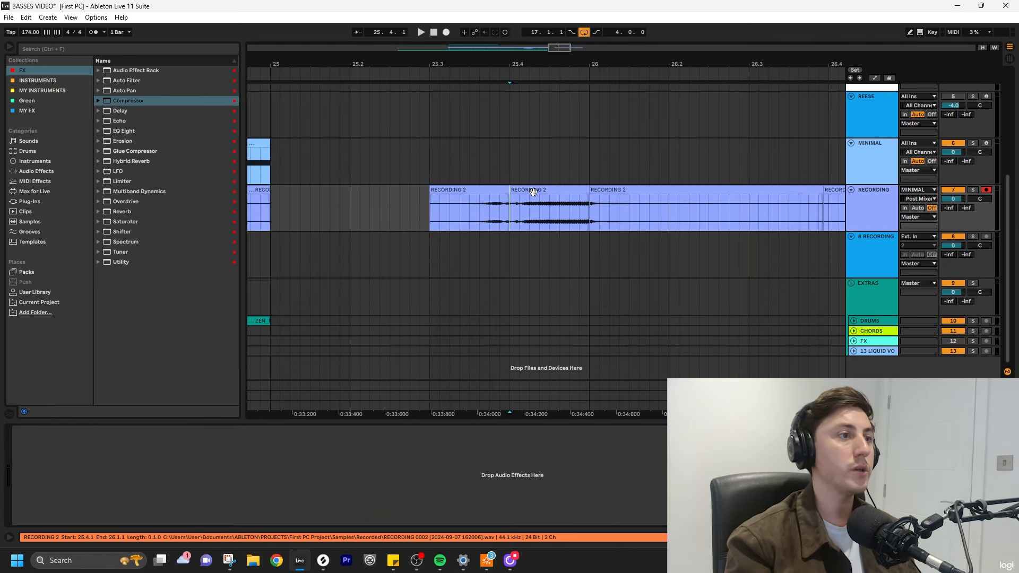
pyautogui.moveTo(533, 192); pyautogui.dragTo(550, 239)
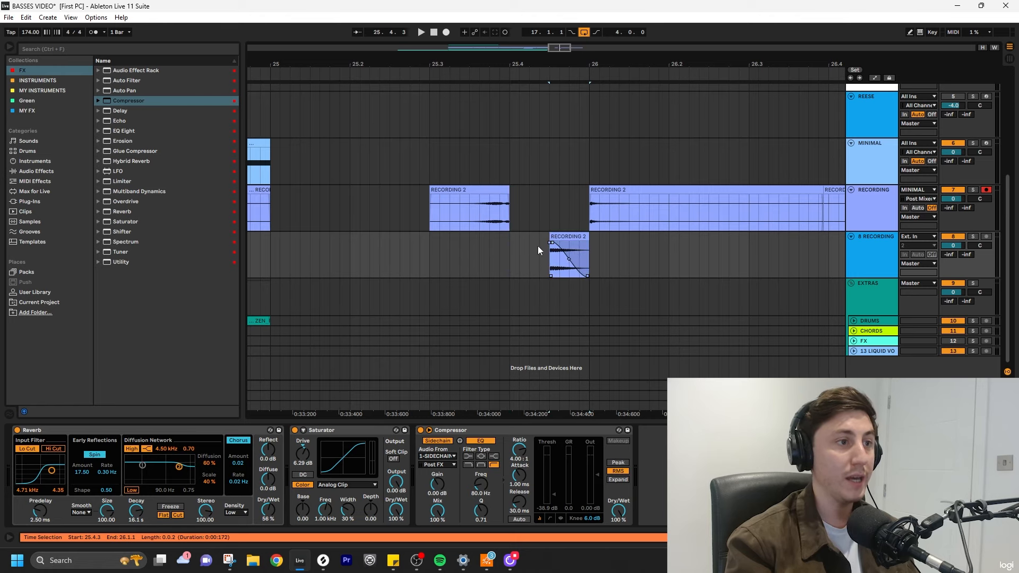
pyautogui.click(569, 236)
pyautogui.press('space')
pyautogui.press('space')
pyautogui.press('space')
pyautogui.press('space')
# Copy bars 25 to 33 of the MINIMAL, recording and FX tracks to bar 9, before the existing loop.
pyautogui.scroll(-5, 568, 236)
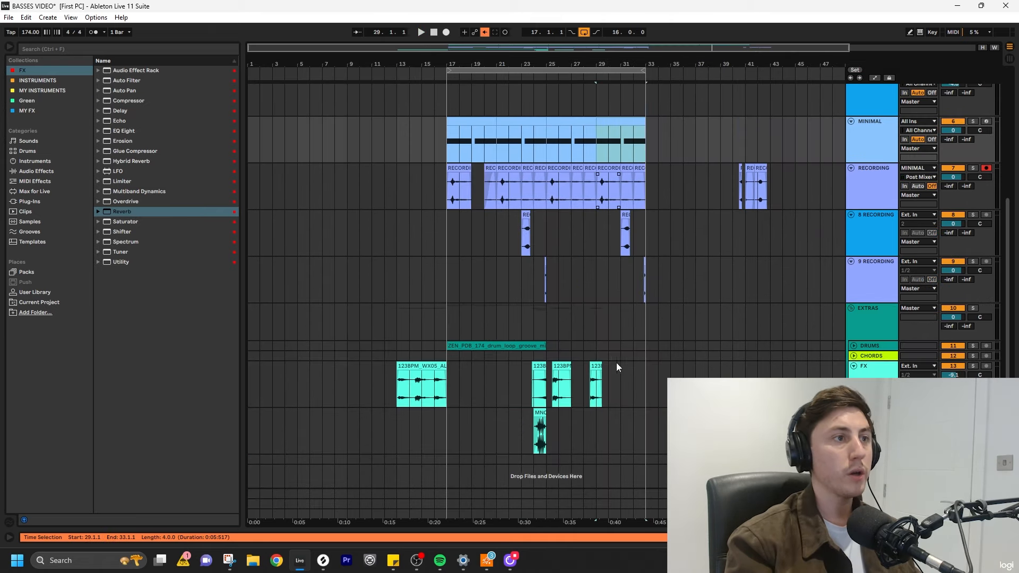
pyautogui.keyDown('shift'); pyautogui.click(550, 378); pyautogui.keyUp('shift')
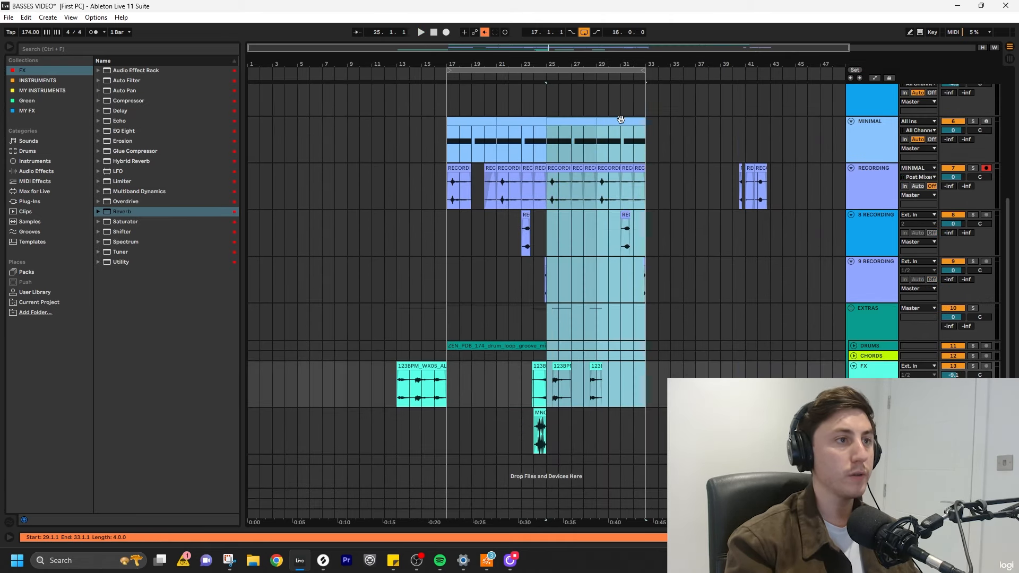
pyautogui.moveTo(621, 119); pyautogui.dragTo(422, 129)
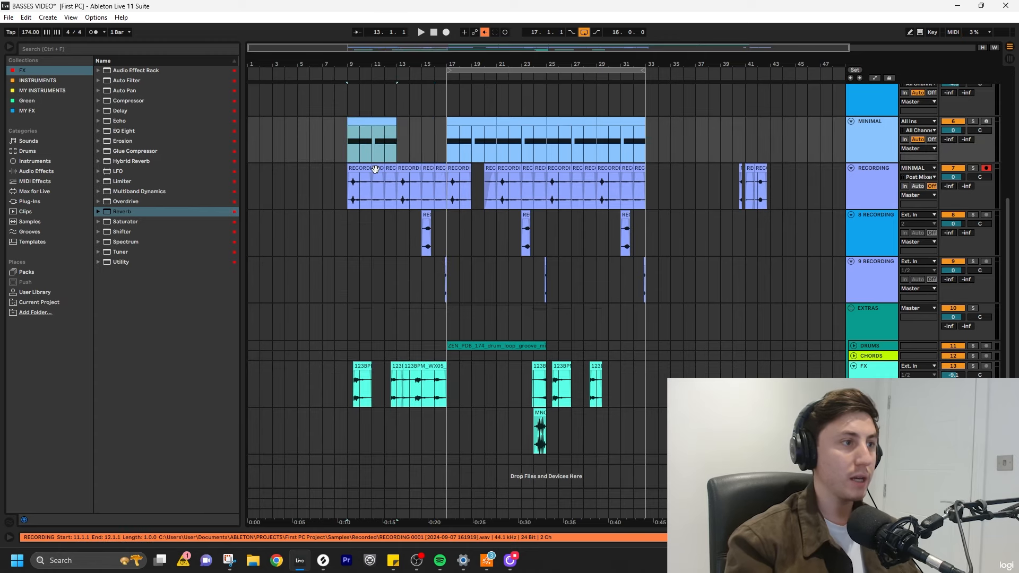
# Play the arrangement from bar 9 and fold all tracks to see the whole layout.
pyautogui.press('space')
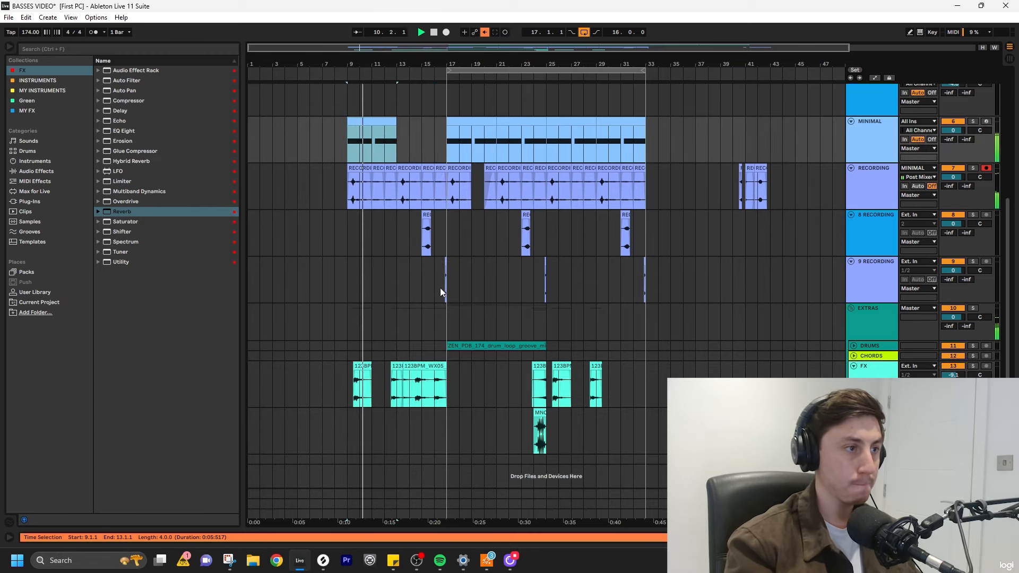
pyautogui.scroll(3, 448, 319)
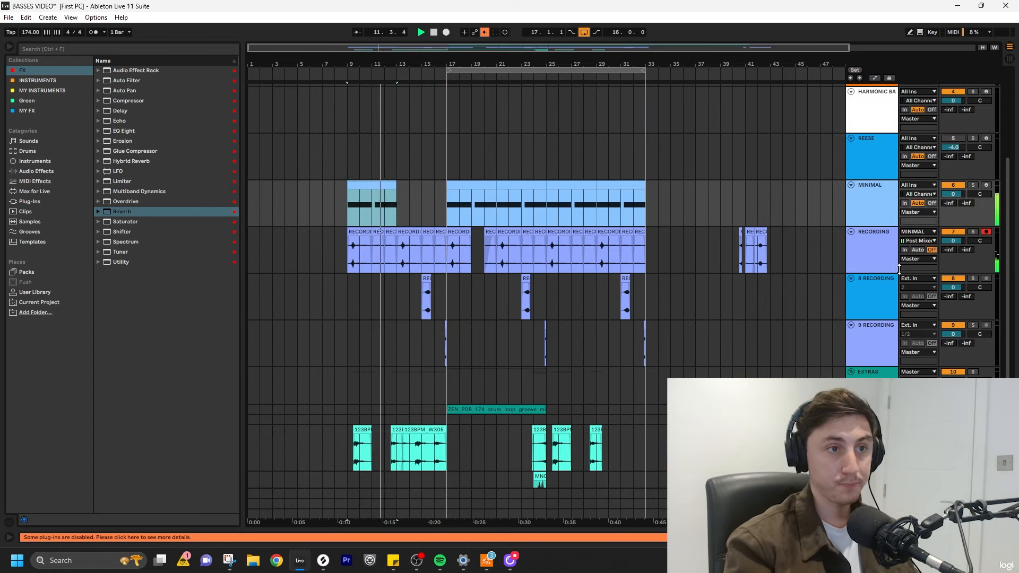
pyautogui.keyDown('alt'); pyautogui.click(851, 232); pyautogui.keyUp('alt')
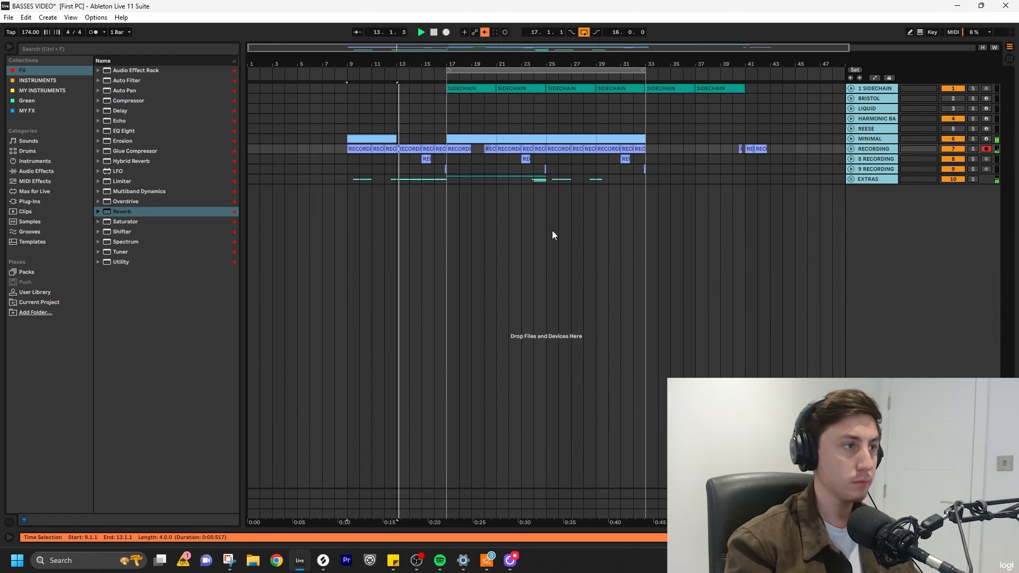
# Unfold the RECORDING, MINIMAL, 8 RECORDING and 9 RECORDING tracks, and select bars 14 to 18 on 9 RECORDING.
pyautogui.click(866, 150)
pyautogui.click(851, 149)
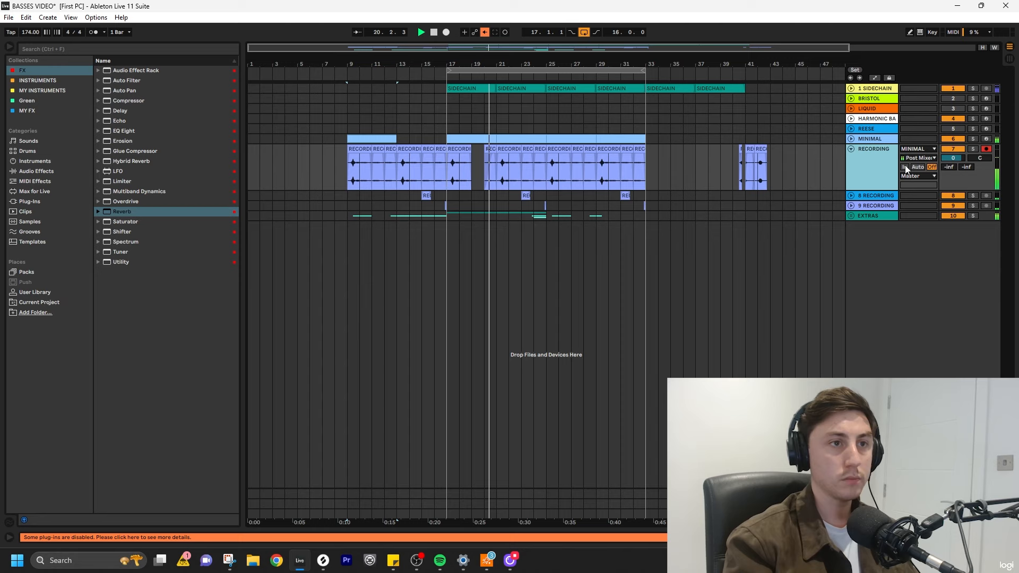
pyautogui.click(852, 139)
pyautogui.click(851, 232)
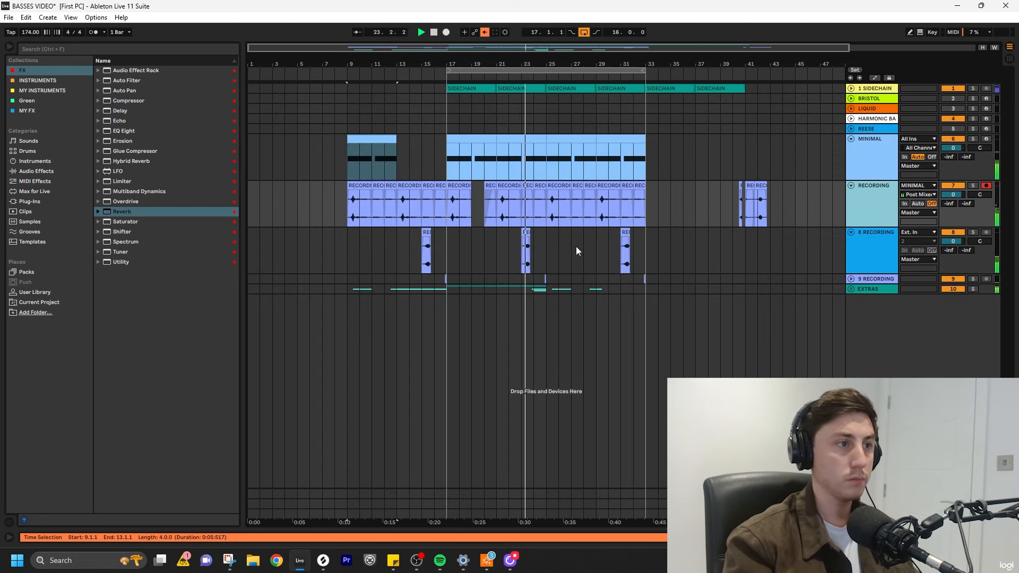
pyautogui.click(851, 279)
pyautogui.moveTo(459, 297); pyautogui.dragTo(409, 305)
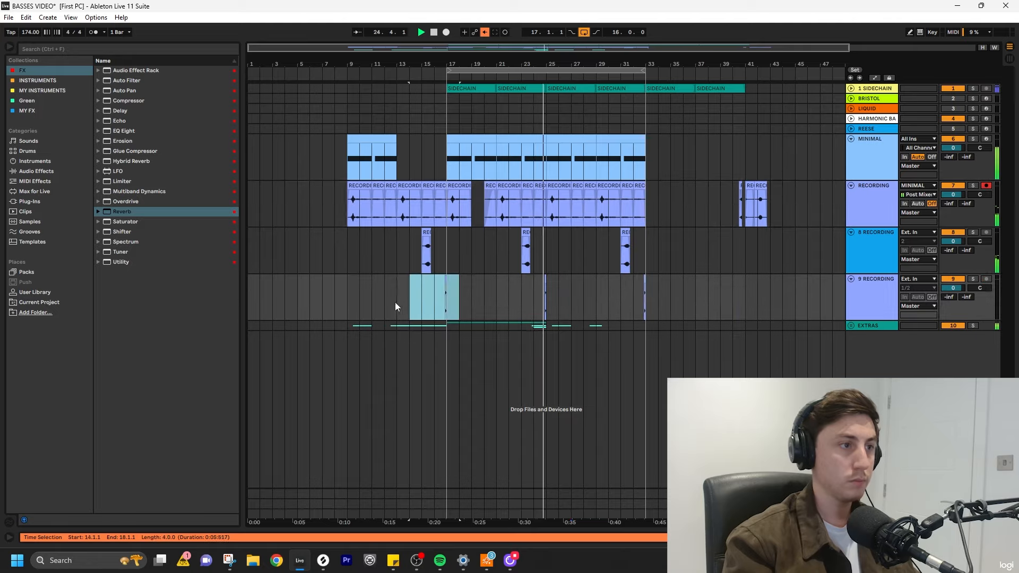